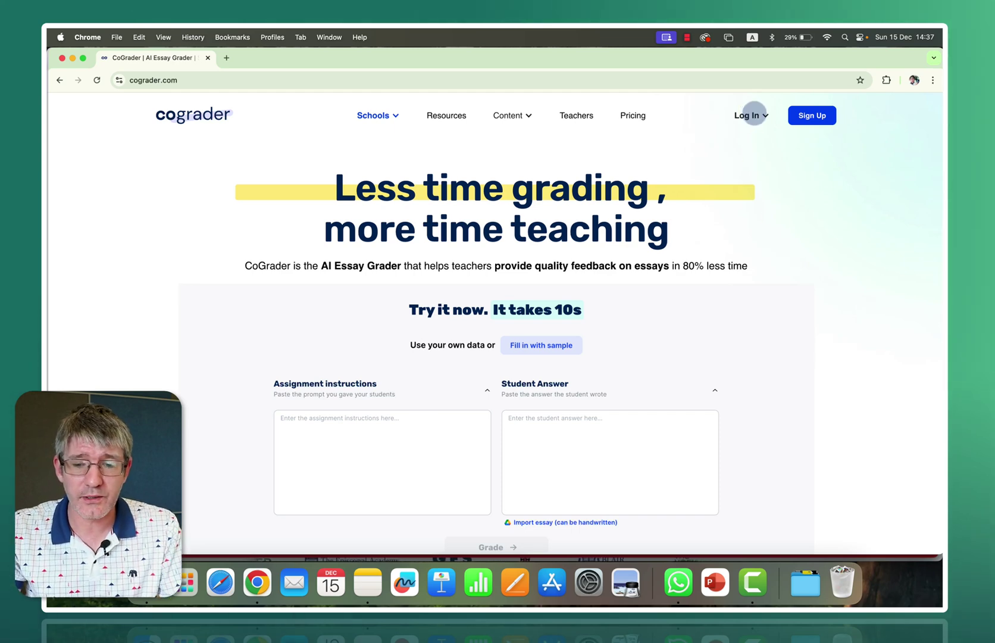
# Step: Log in to CoGrader 2.0 from the Log In version menu
pyautogui.click(754, 115)
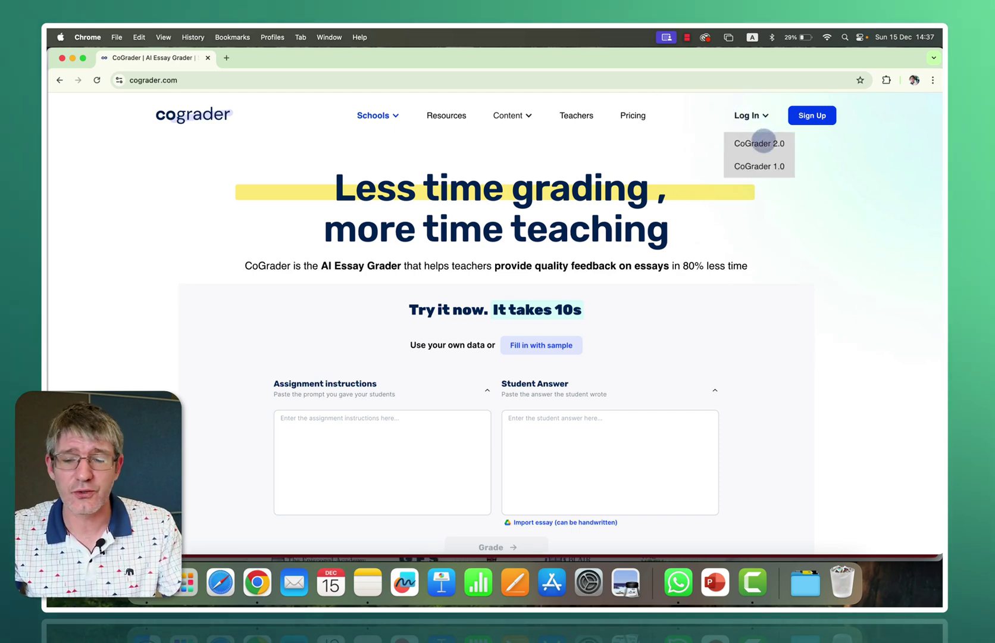
pyautogui.click(764, 143)
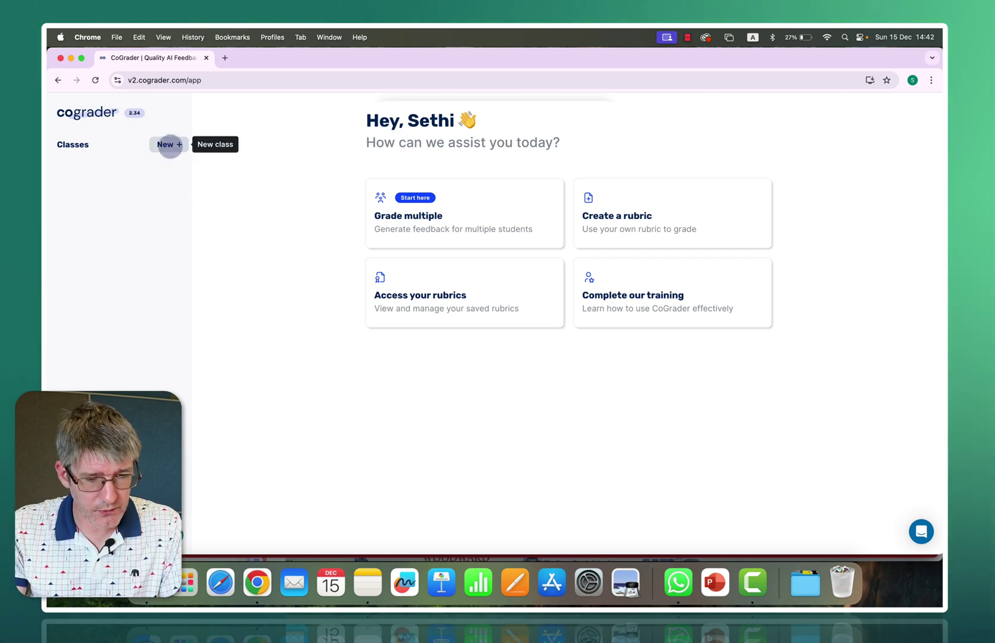
# Step: Create a class manually and name it 'computing Year 6'
pyautogui.click(169, 144)
pyautogui.click(454, 193)
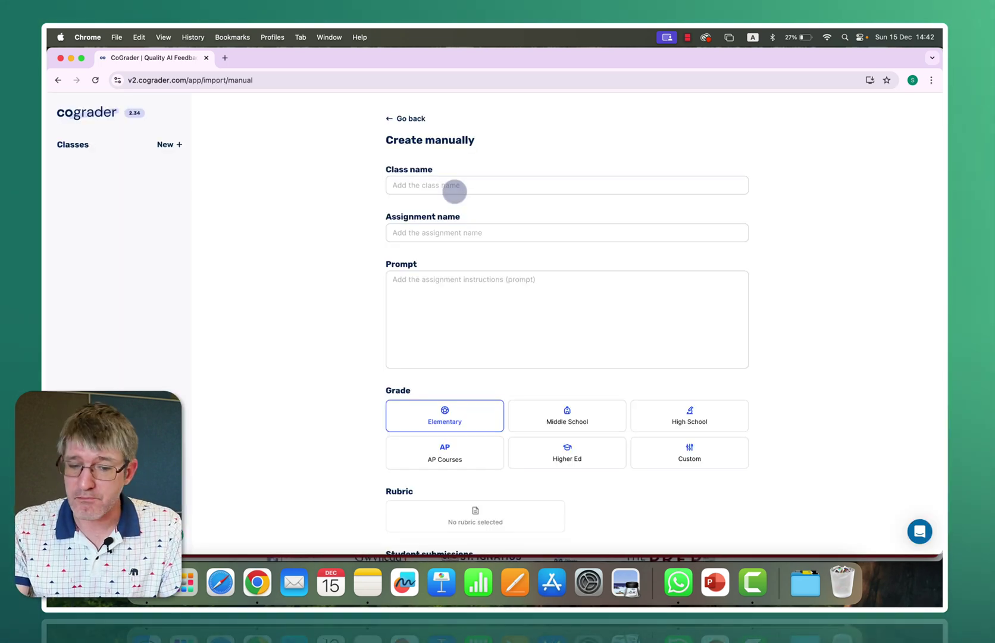
pyautogui.click(452, 187)
pyautogui.write('computing Year ')
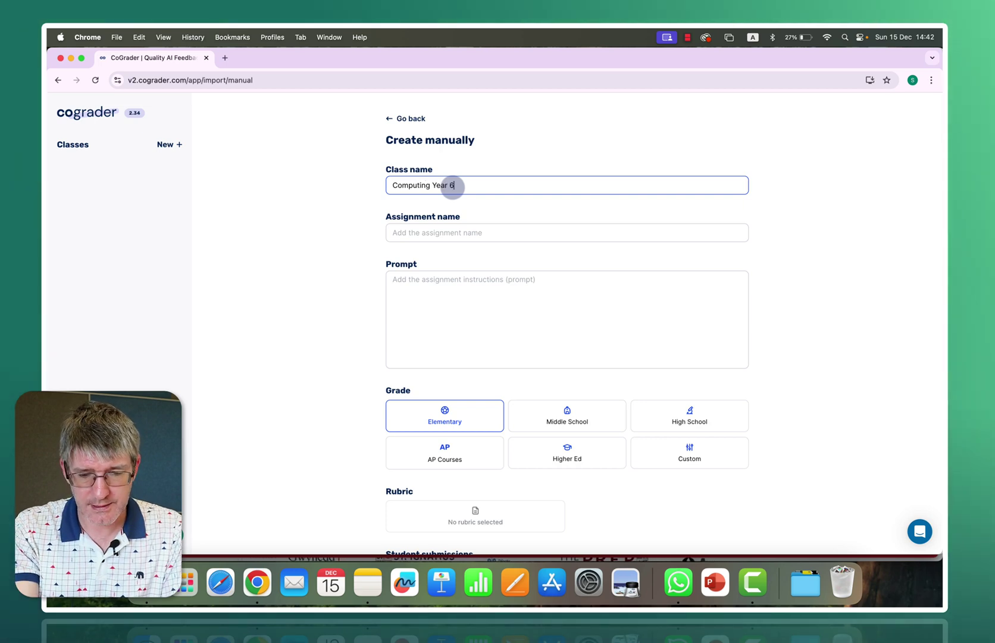
pyautogui.write('6')
# Step: Name the assignment 'Who was Ada Lovelace?', paste its essay prompt, and set grade to Middle School
pyautogui.click(426, 227)
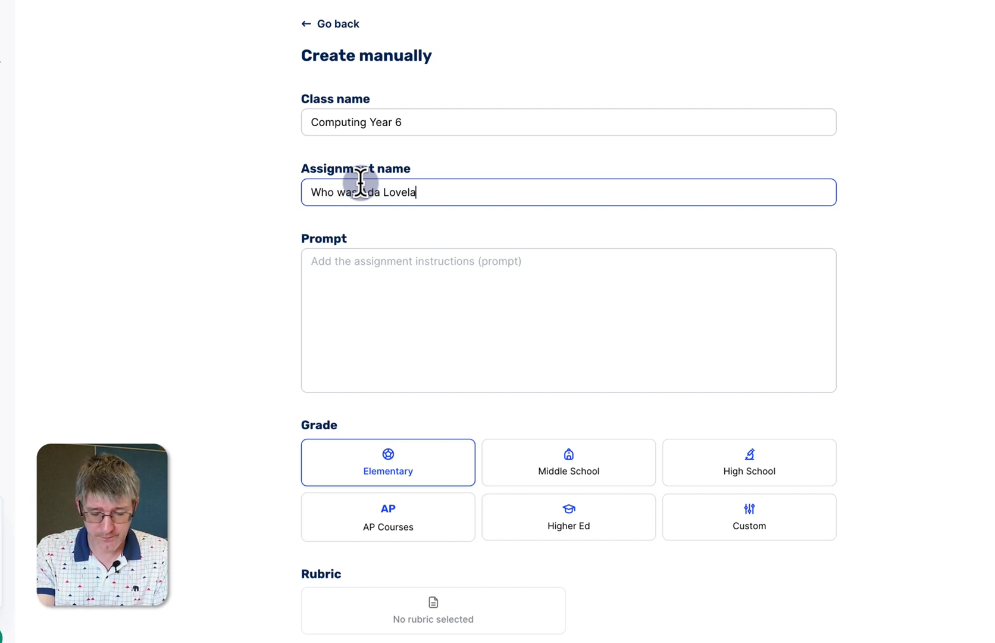
pyautogui.write('?')
pyautogui.click(350, 274)
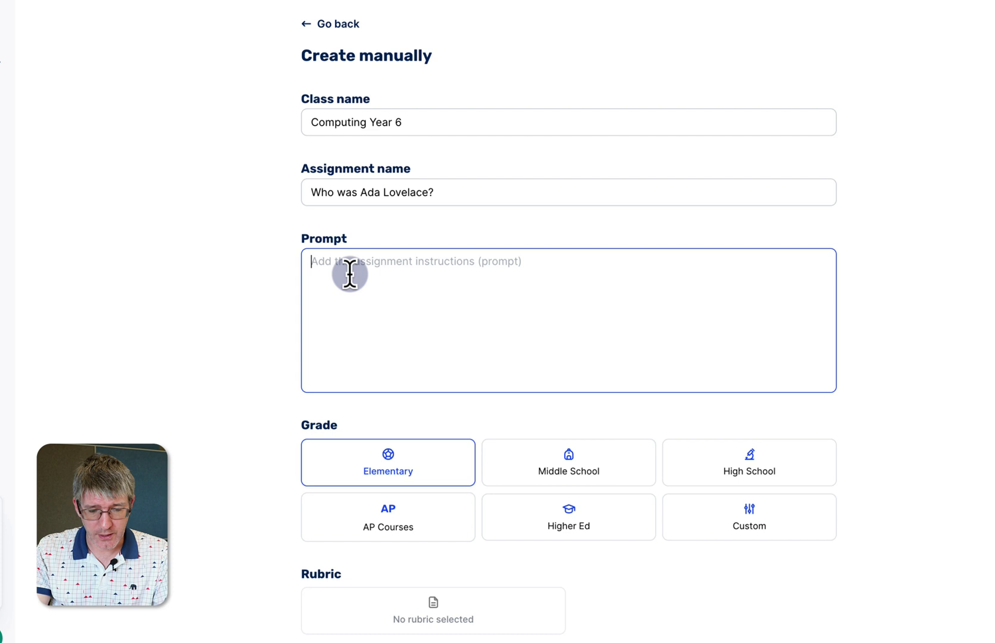
pyautogui.hotkey('ctrl', 'v')
pyautogui.scroll(3, 349, 274)
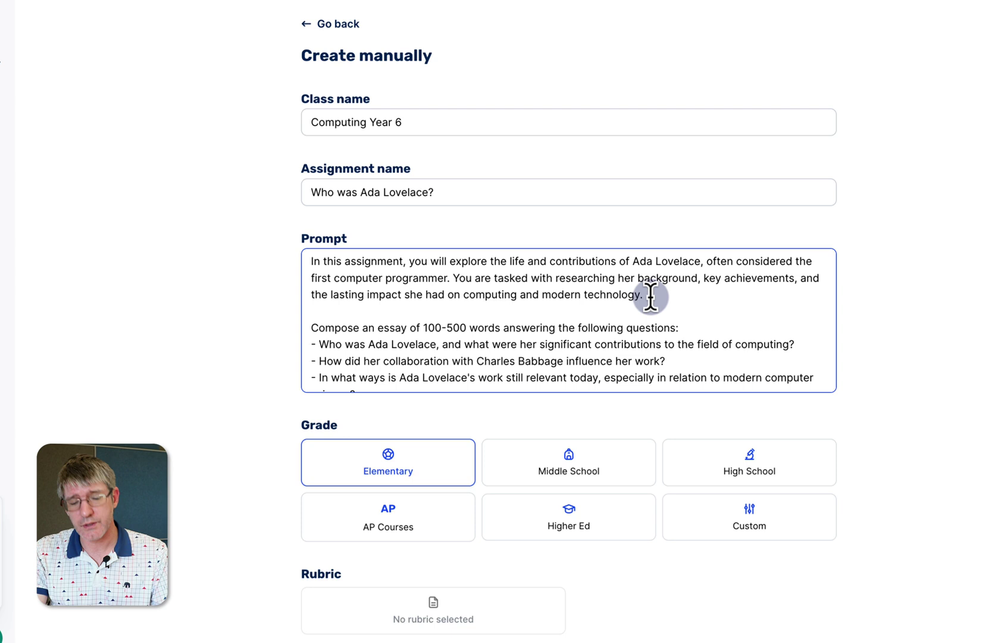
pyautogui.scroll(-1, 650, 296)
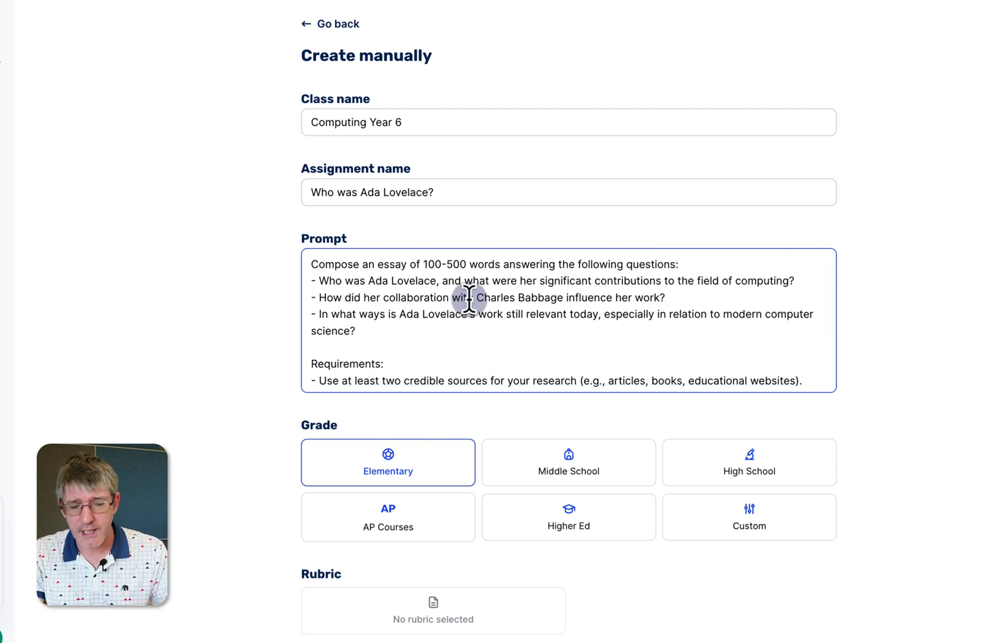
pyautogui.scroll(-1, 469, 298)
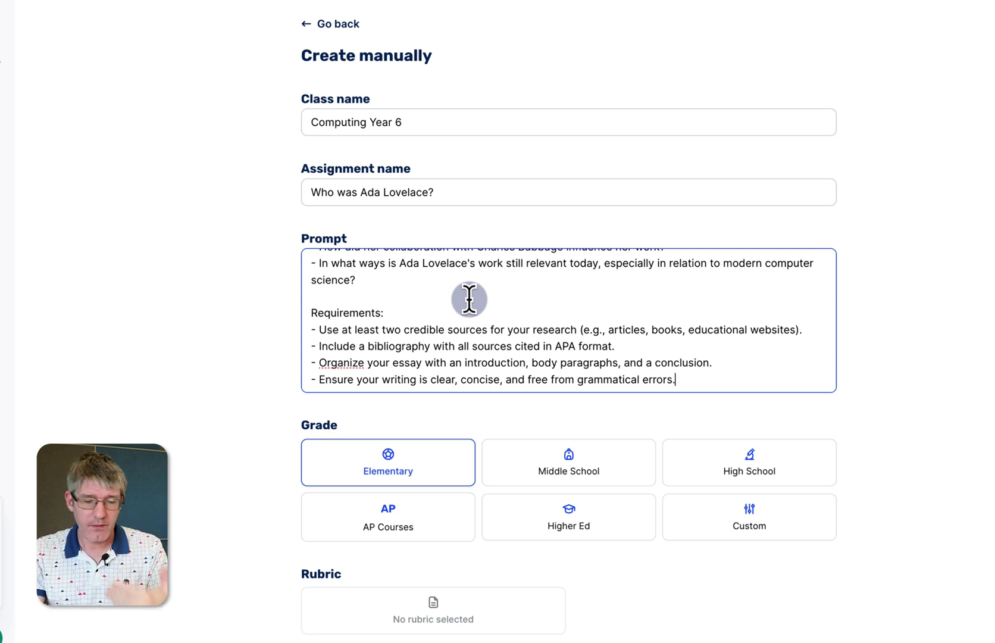
pyautogui.scroll(-3, 539, 422)
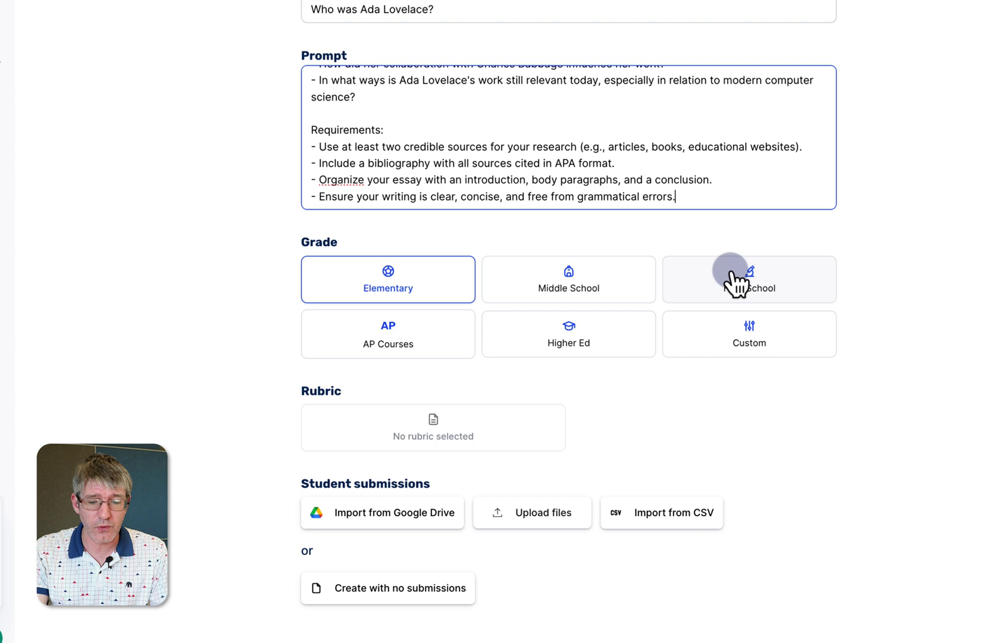
pyautogui.click(586, 273)
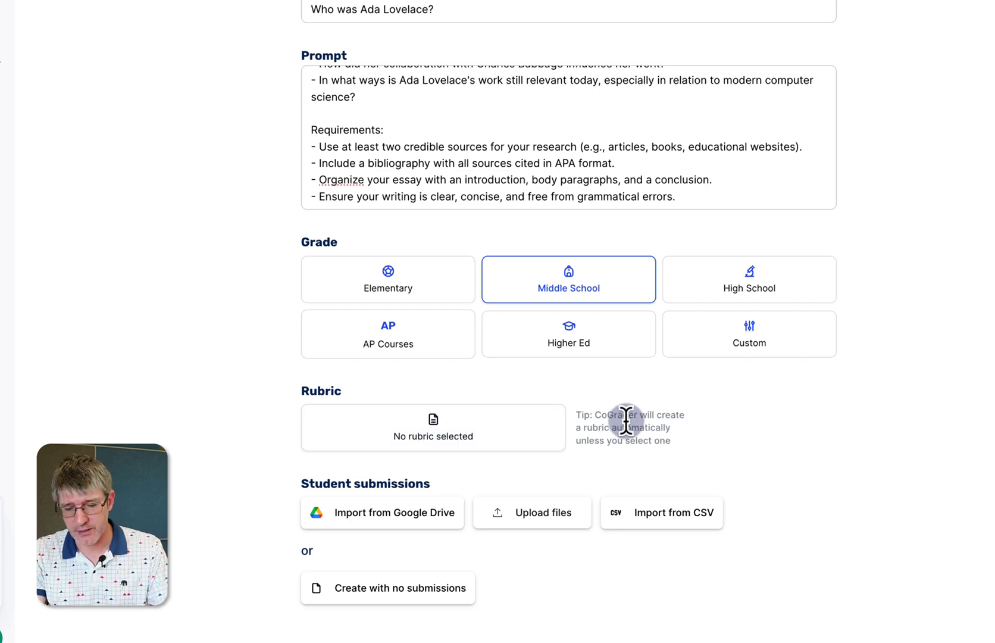
# Step: In the rubric library, choose Create with AI and submit the pasted assignment requirements as description
pyautogui.click(470, 438)
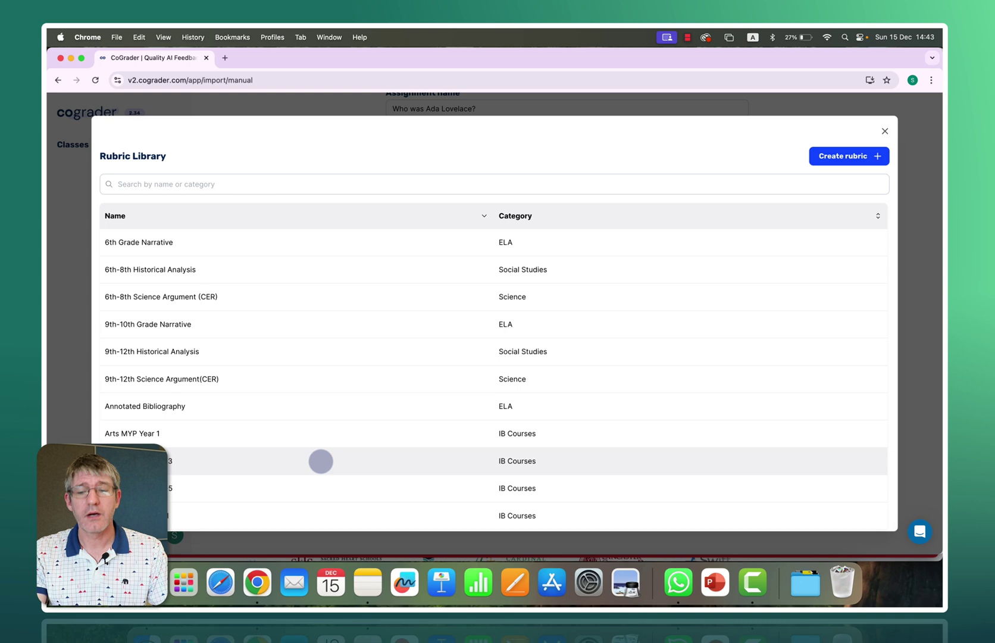
pyautogui.scroll(-10, 321, 461)
pyautogui.scroll(15, 321, 461)
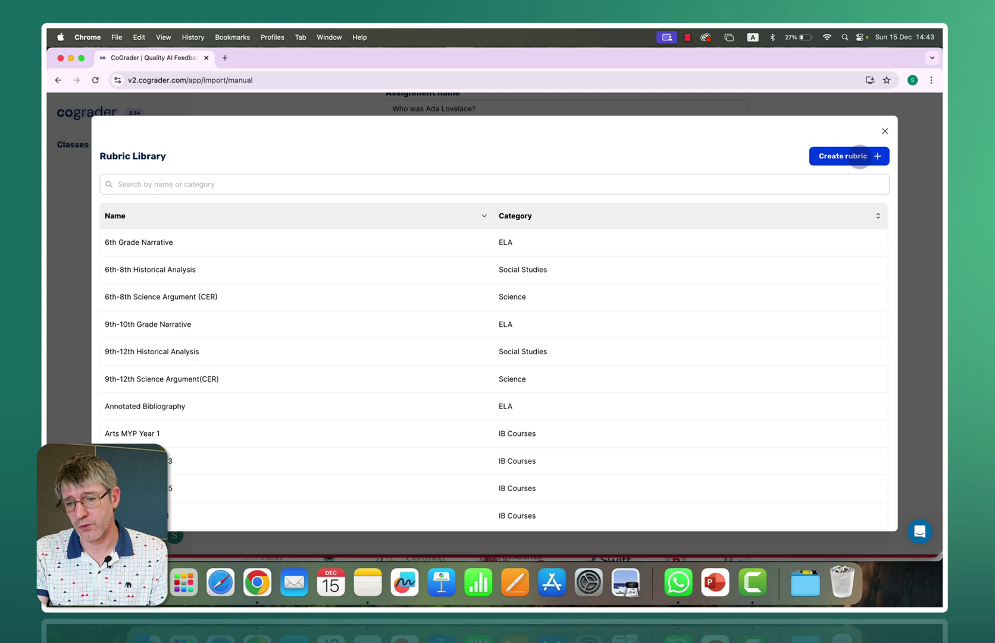
pyautogui.click(860, 156)
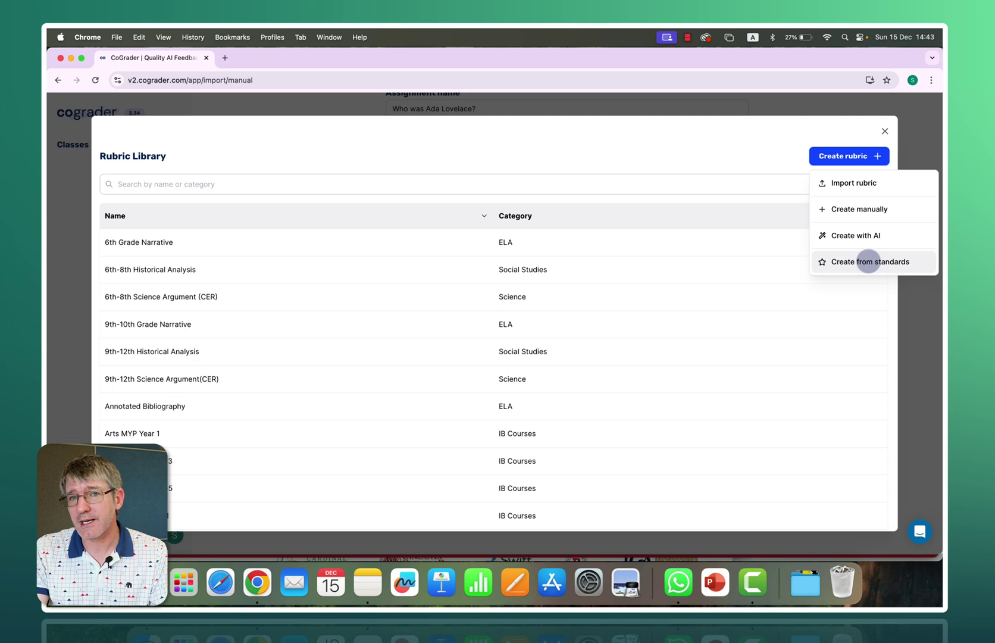
pyautogui.click(866, 241)
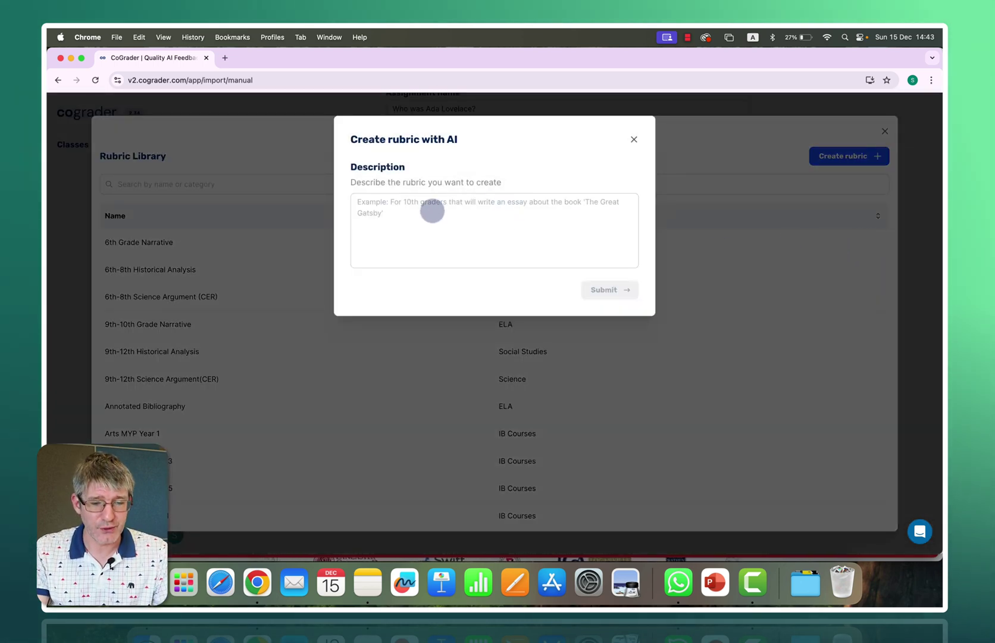
pyautogui.click(417, 210)
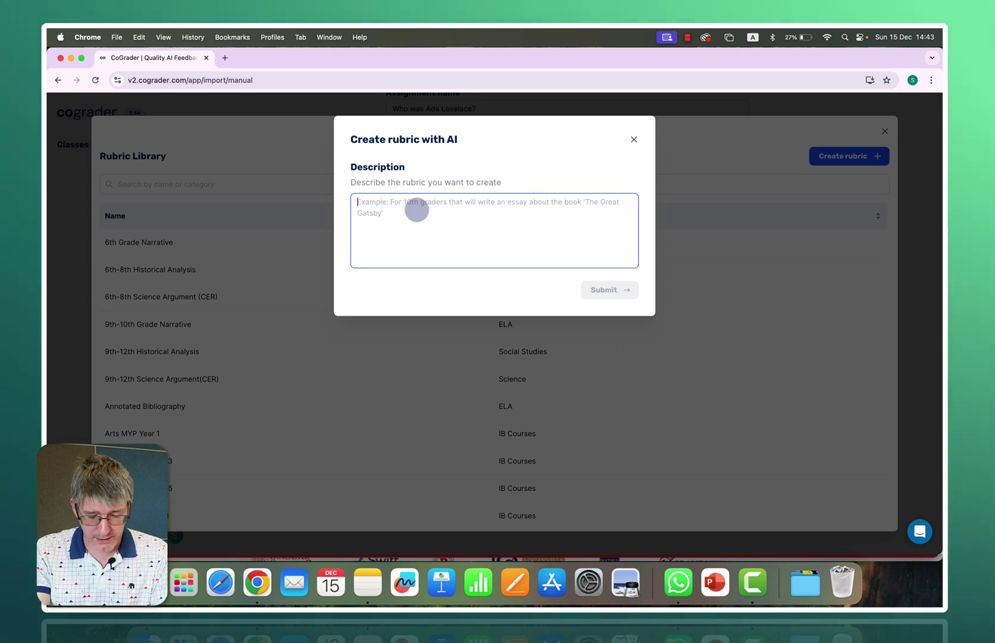
pyautogui.write('Requirements: - Use at least two credible sources for your research (e.g., articles, books, educational websites). - Include a bibliography with all sources cited in APA format. - Organize your essay with an introduction, body paragraphs, and a conclusion. - Ensure your writing is clear, concise, and free from grammatical errors.')
pyautogui.click(610, 290)
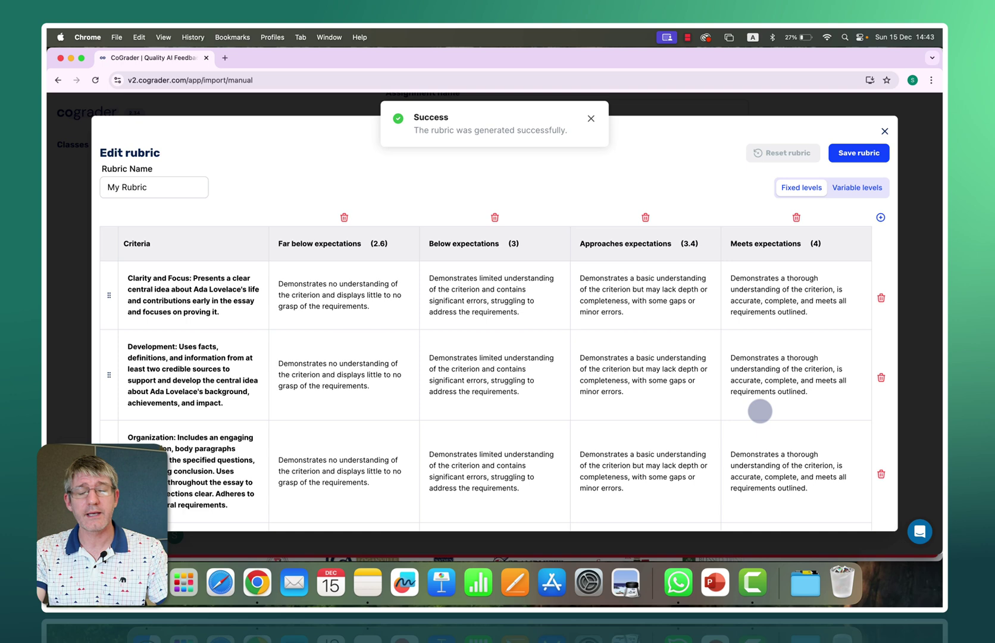
# Step: Review the generated rubric's five criteria, from Clarity and Focus to the APA bibliography
pyautogui.scroll(-1, 760, 411)
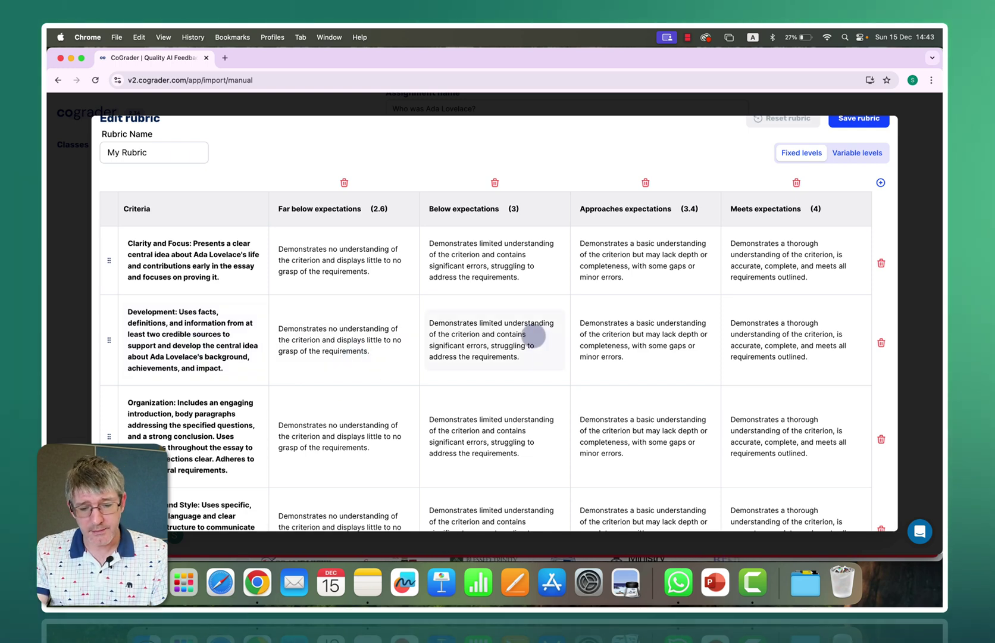
pyautogui.scroll(-3, 499, 357)
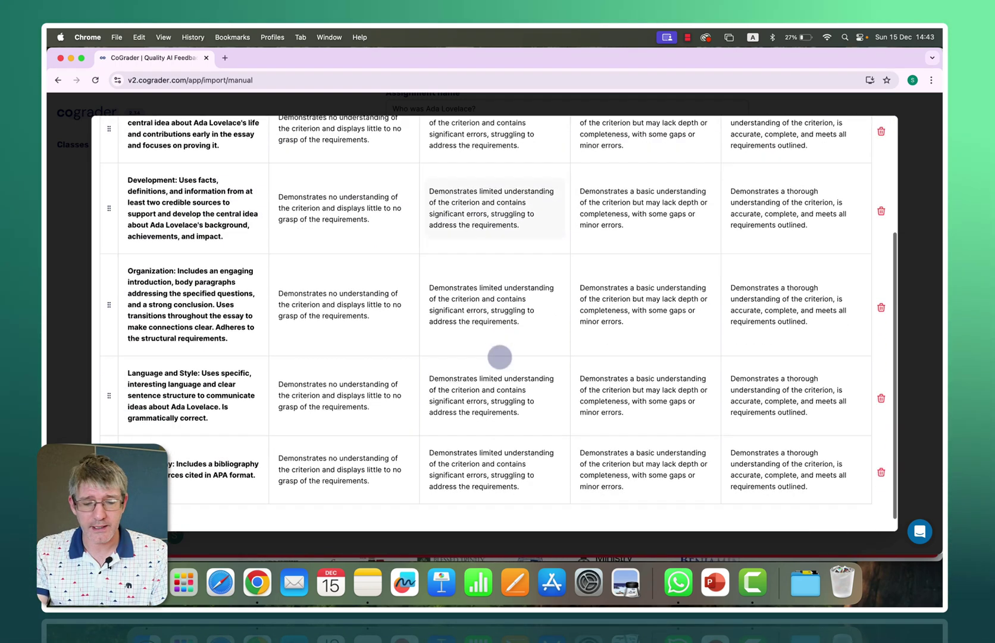
pyautogui.scroll(-1, 499, 357)
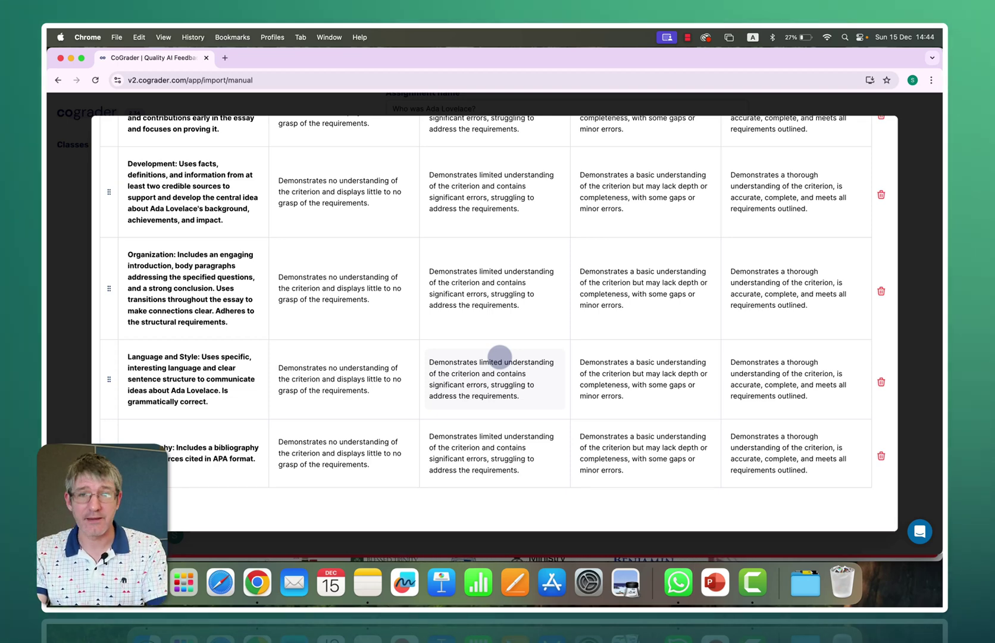
pyautogui.scroll(4, 500, 357)
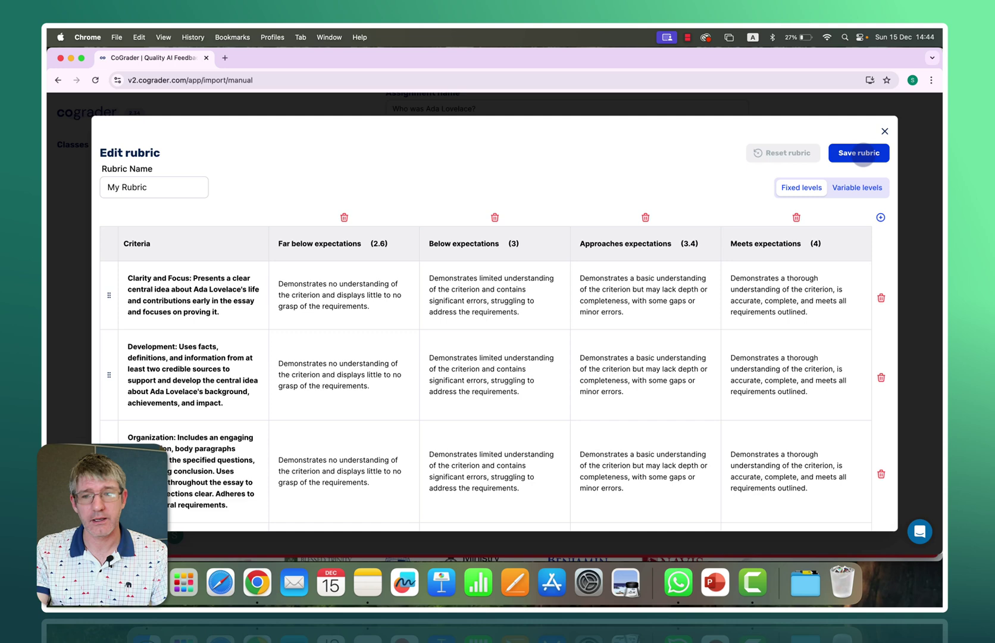
# Step: Save the generated rubric as My Rubric and select it for the assignment
pyautogui.click(864, 154)
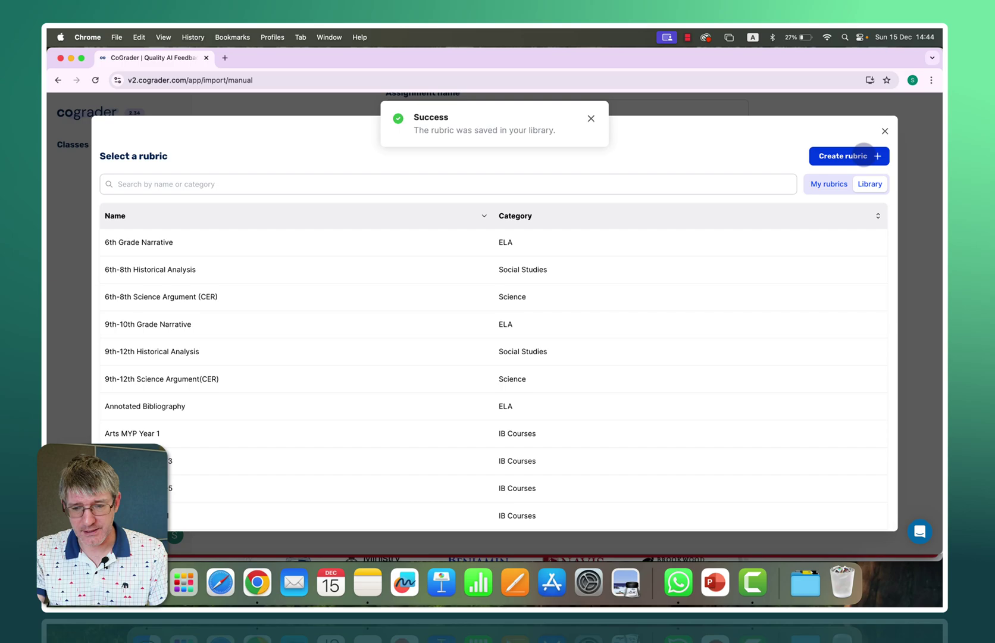
pyautogui.click(885, 131)
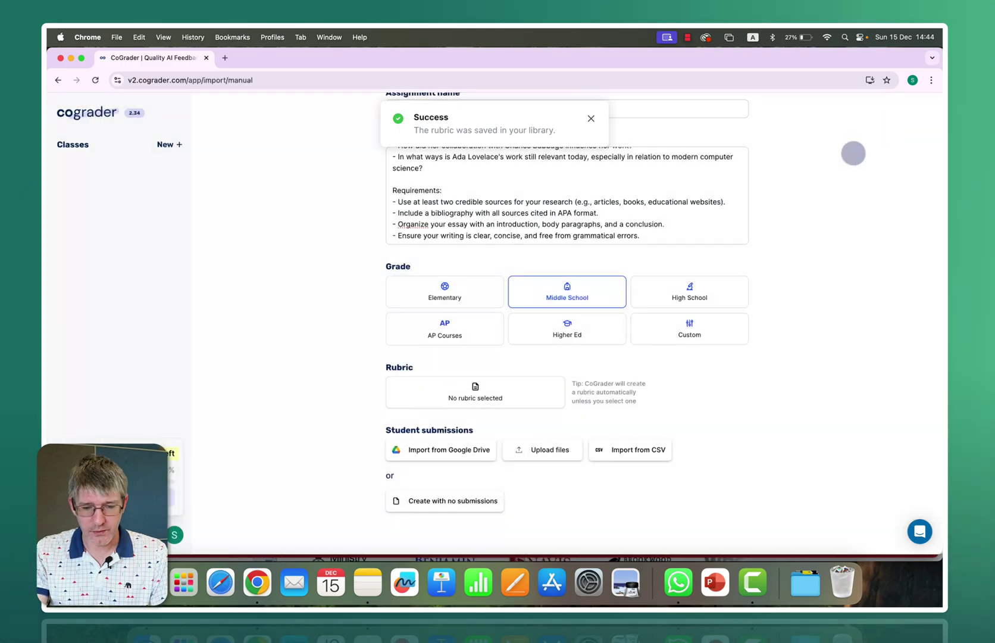
pyautogui.click(496, 384)
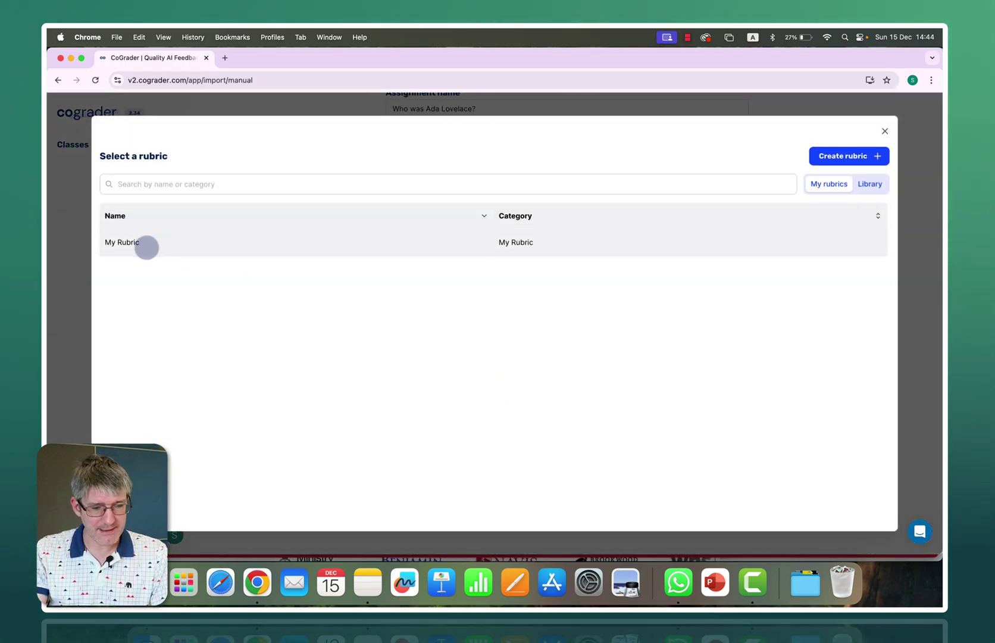
pyautogui.click(143, 242)
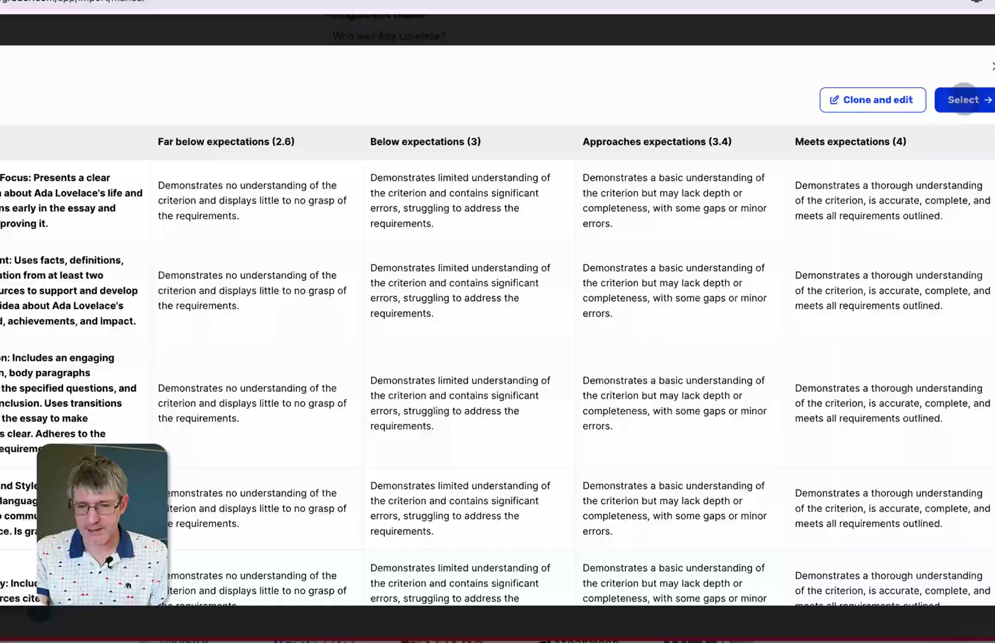
pyautogui.click(869, 153)
pyautogui.scroll(-1, 804, 391)
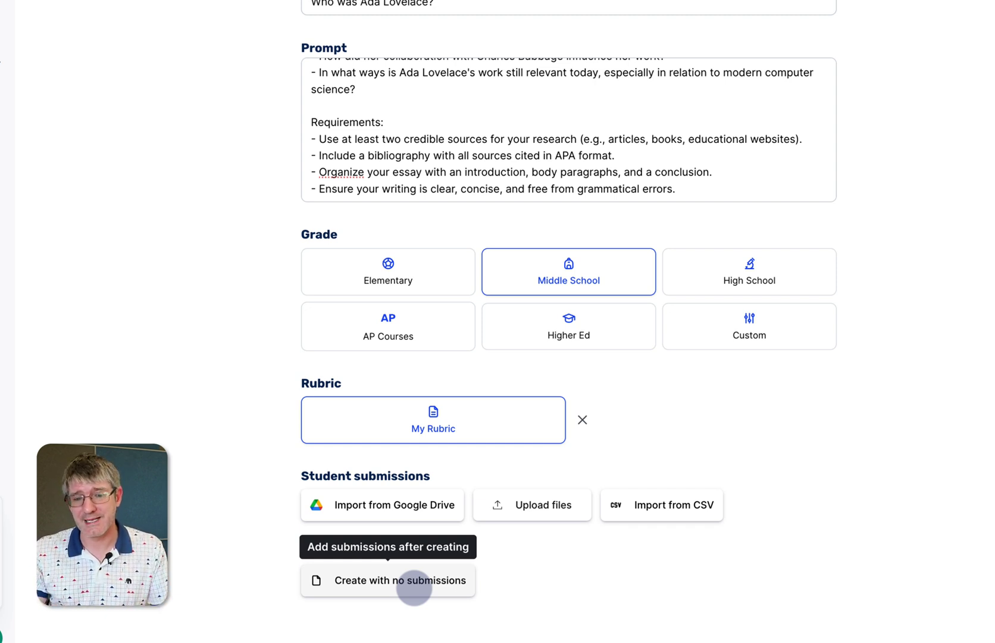
# Step: Upload the six .docx student essays and create the assignment so grading starts
pyautogui.click(558, 505)
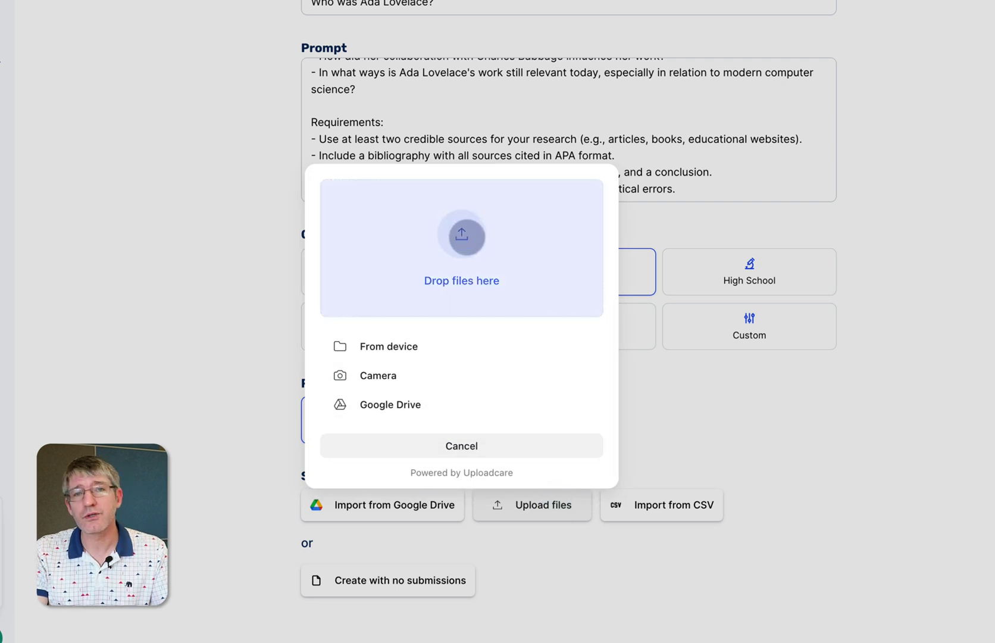
pyautogui.moveTo(467, 236); pyautogui.dragTo(467, 236)
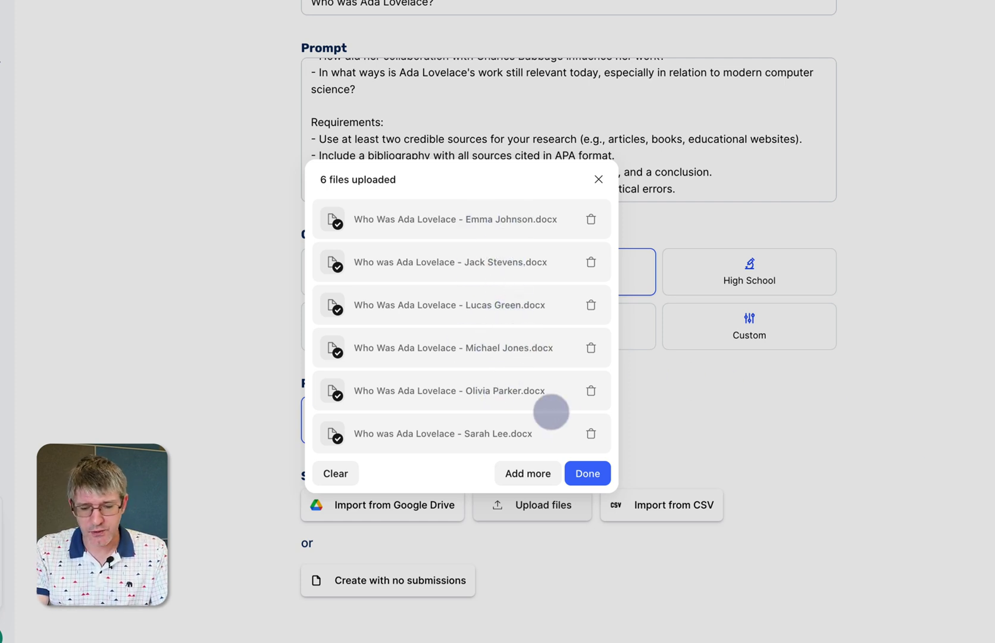
pyautogui.click(586, 472)
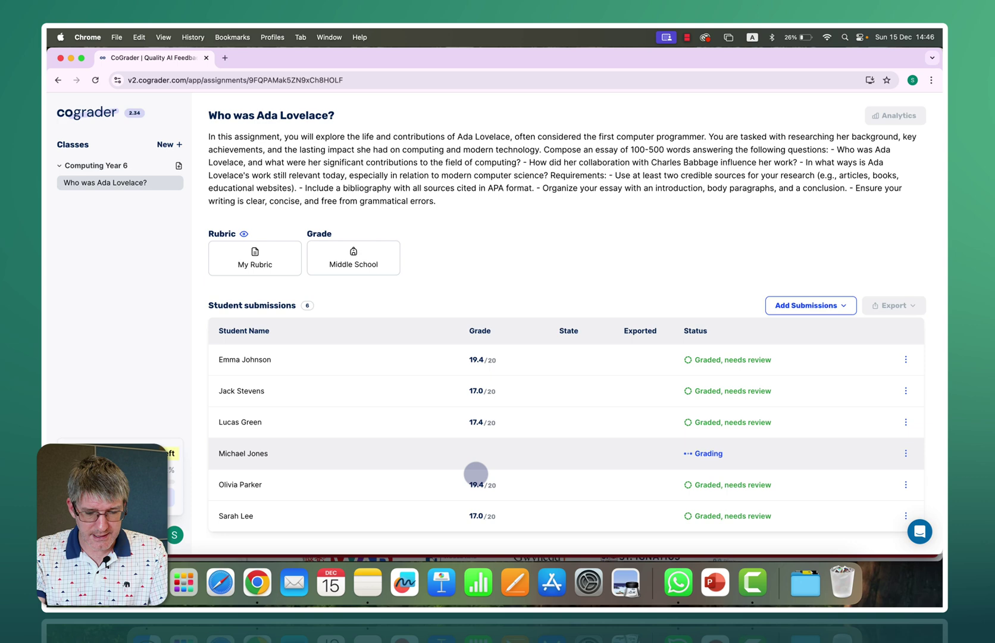
pyautogui.scroll(-1, 539, 506)
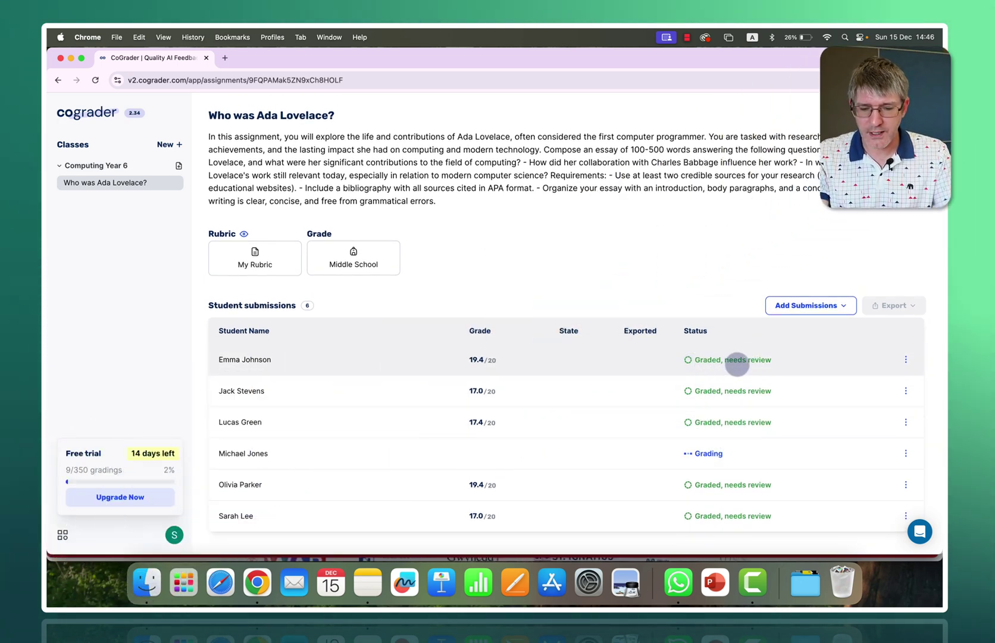
# Step: Open the first student's graded essay and add a blank second point under Glow
pyautogui.click(735, 364)
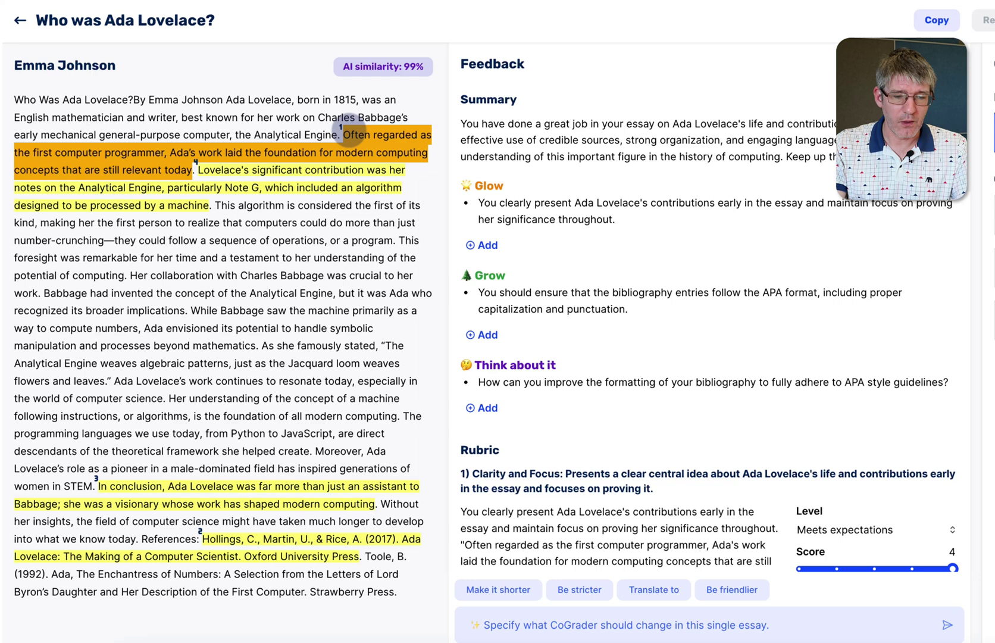
pyautogui.moveTo(367, 136)
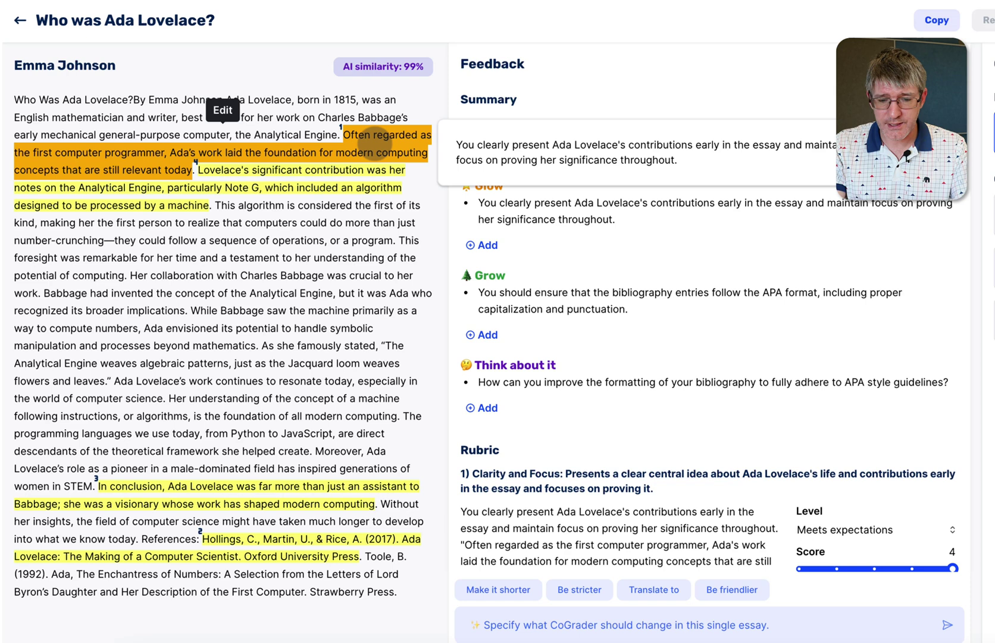
pyautogui.moveTo(350, 174)
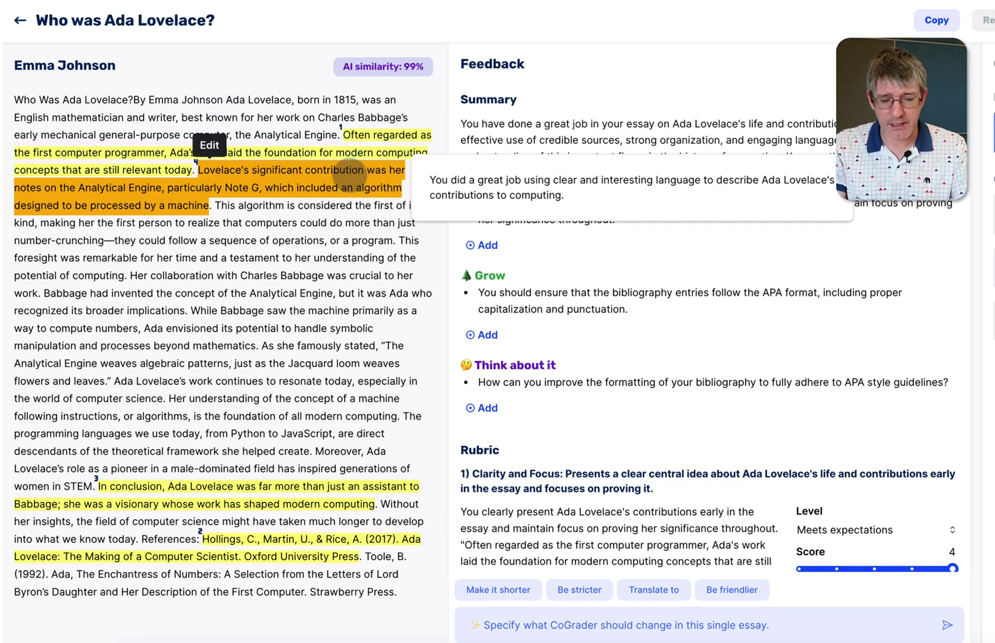
pyautogui.moveTo(268, 485)
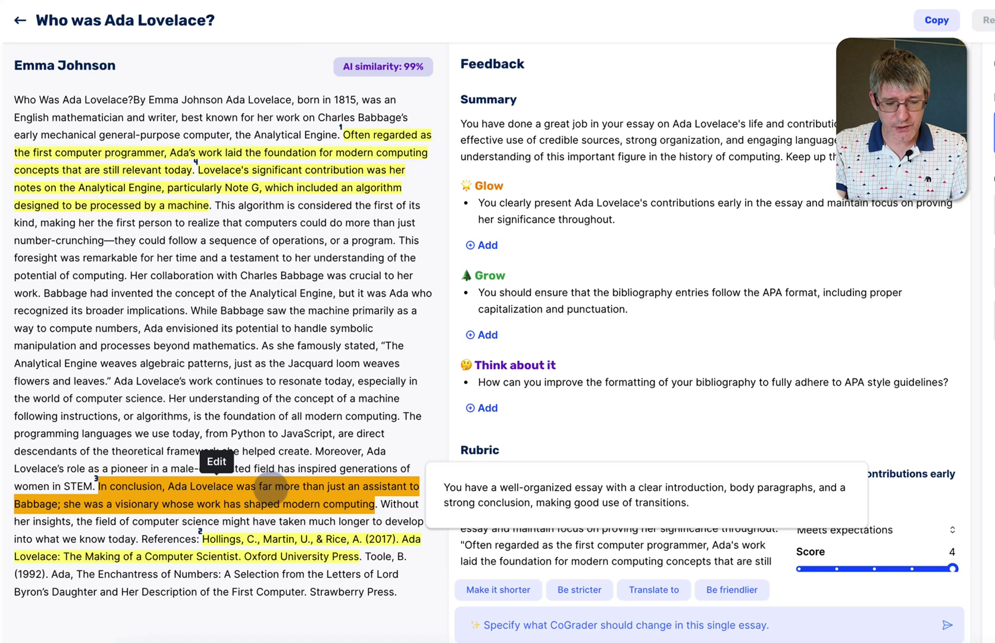
pyautogui.moveTo(279, 540)
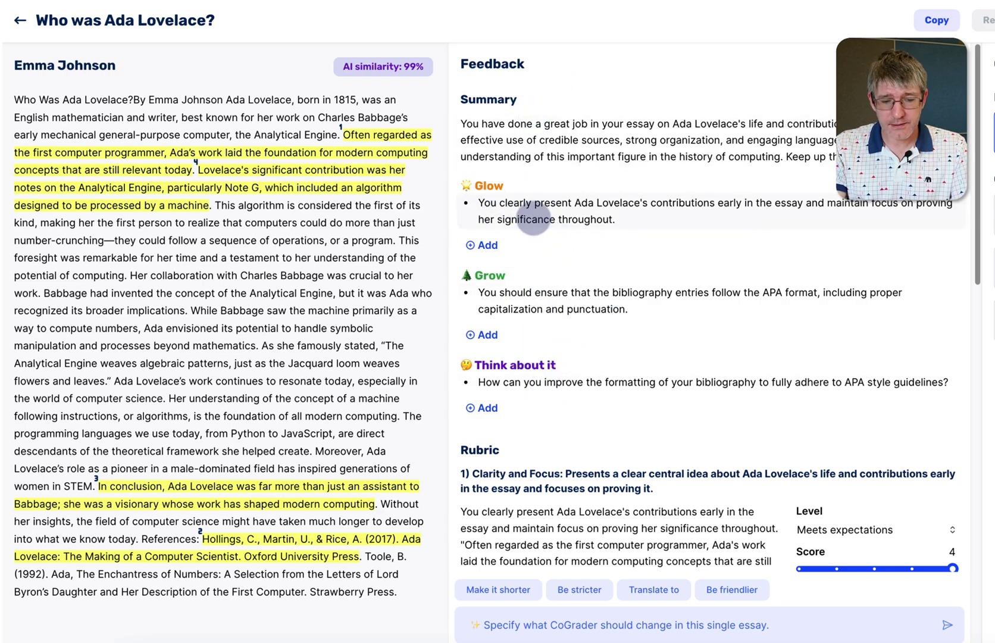
pyautogui.click(533, 216)
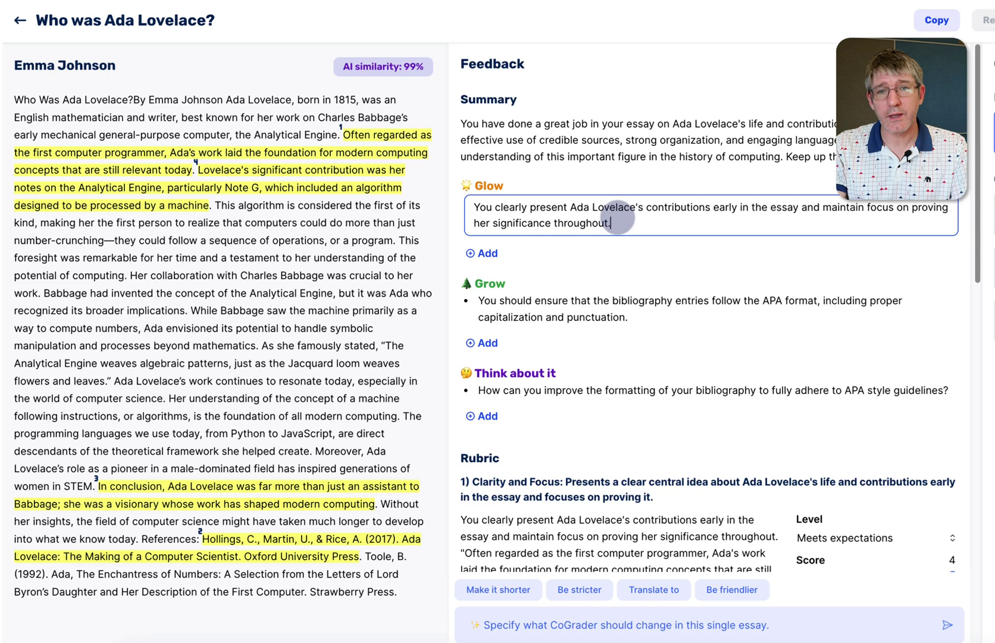
pyautogui.click(619, 262)
pyautogui.click(481, 245)
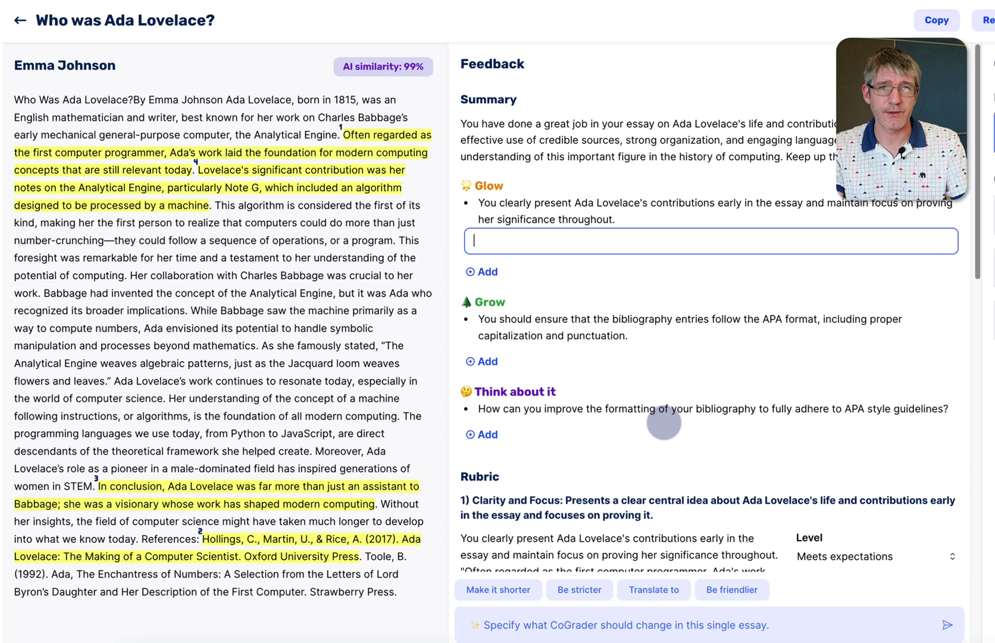
pyautogui.click(738, 135)
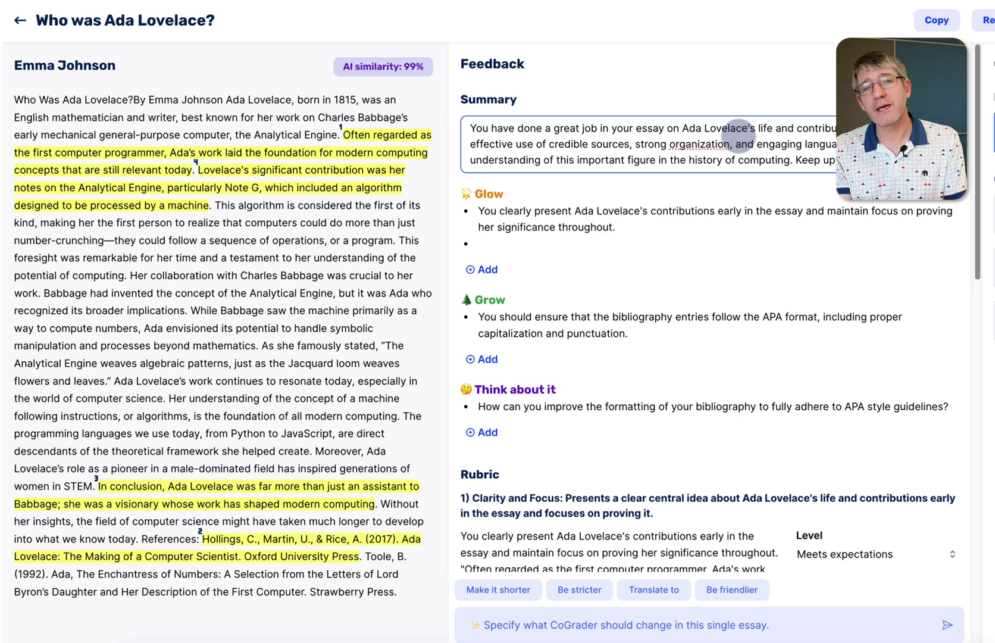
# Step: Set the Clarity and Focus criterion to Below expectations with a score of 3
pyautogui.scroll(-6, 783, 299)
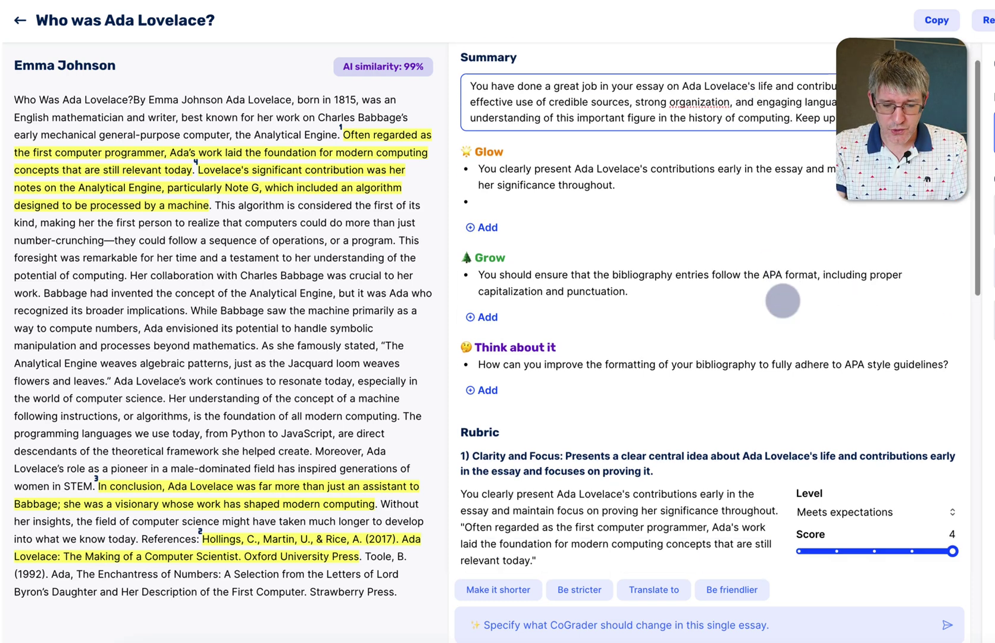
pyautogui.scroll(-1, 784, 295)
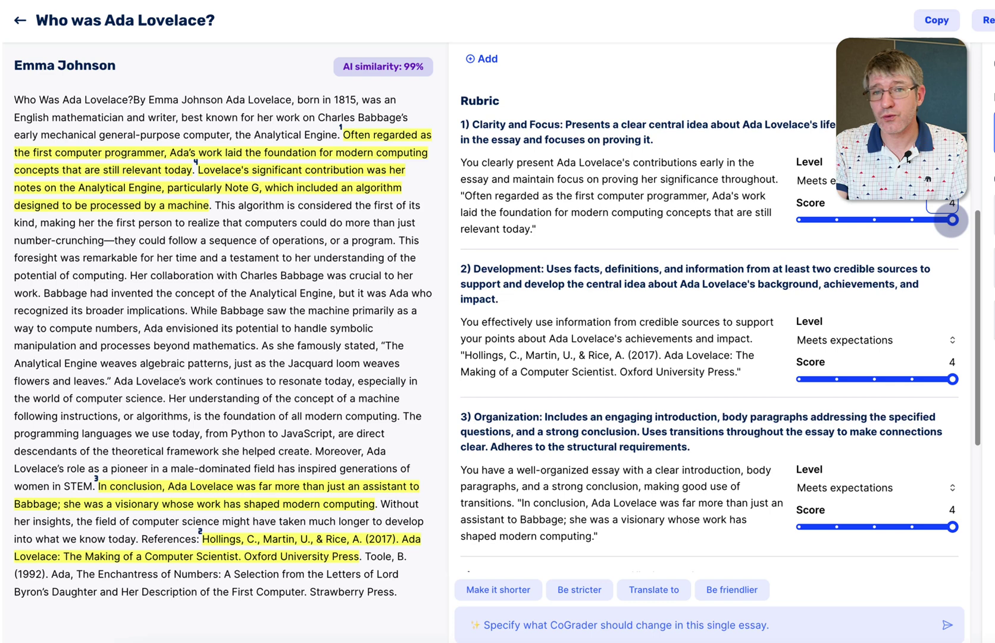
pyautogui.moveTo(953, 220)
pyautogui.mouseDown()
pyautogui.moveTo(880, 219)
pyautogui.moveTo(953, 219)
pyautogui.mouseUp()
pyautogui.click(873, 180)
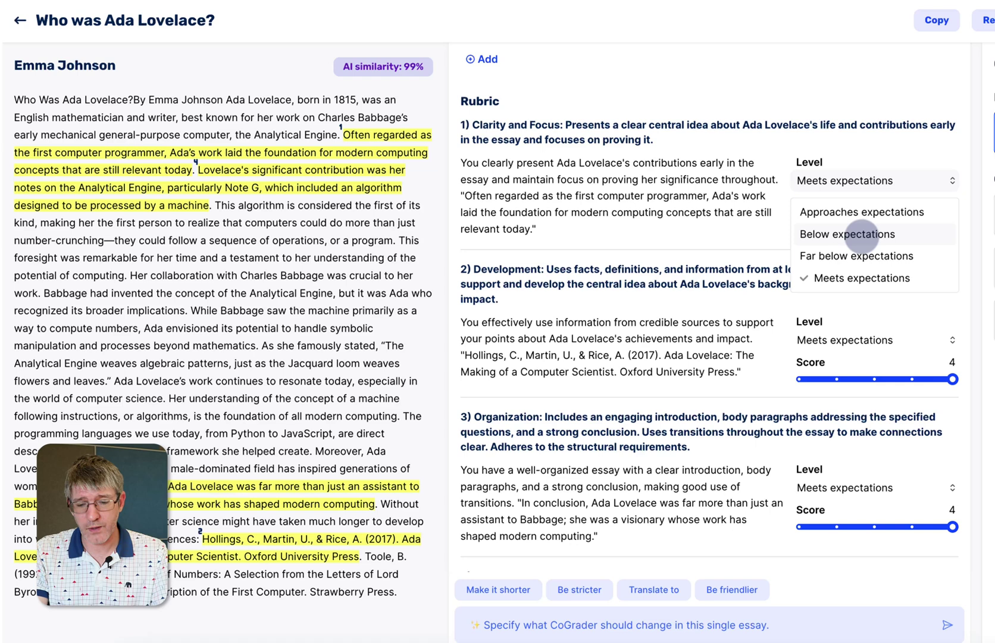
pyautogui.click(862, 233)
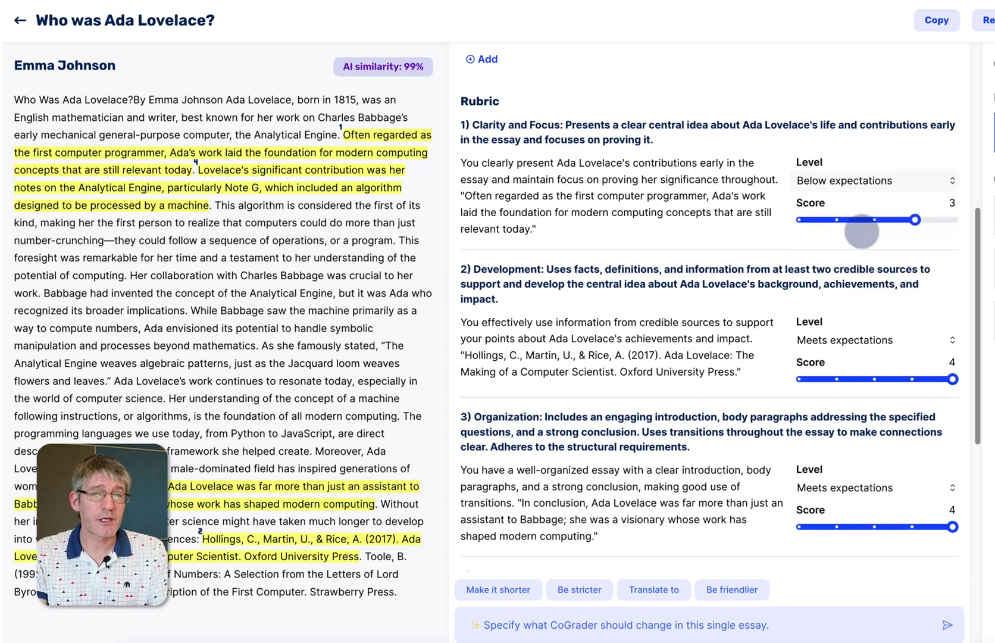
pyautogui.scroll(-5, 637, 227)
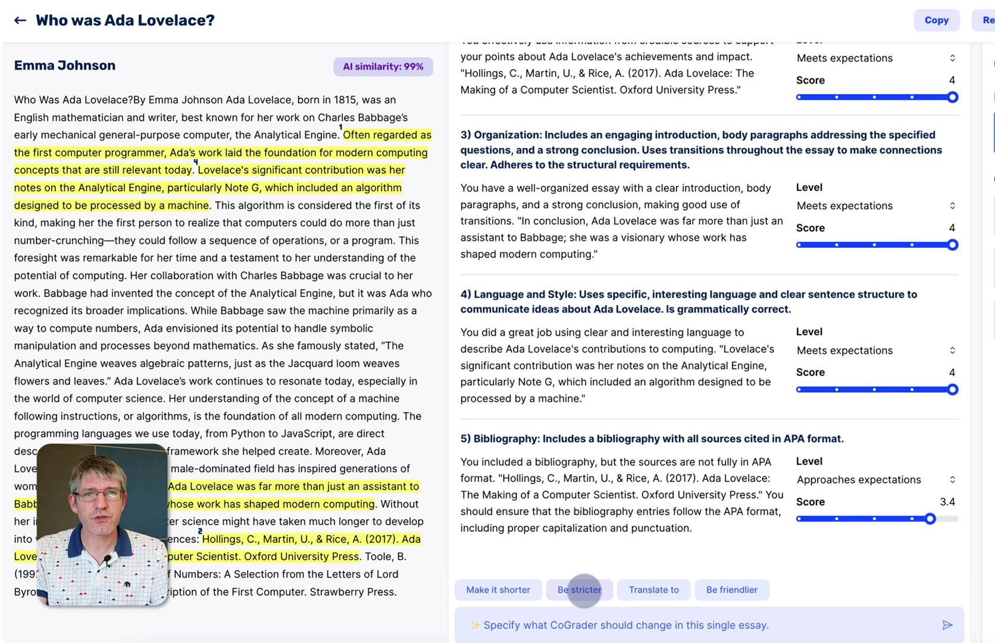
# Step: Regenerate the feedback with 'Be stricter', dropping the essay's grade to 16/20
pyautogui.click(584, 591)
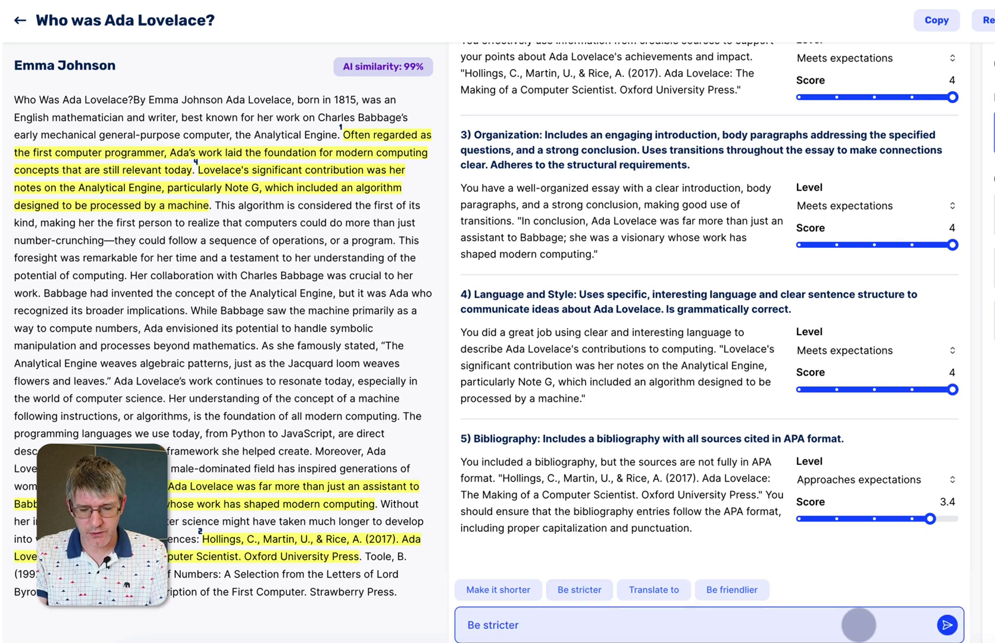
pyautogui.click(946, 625)
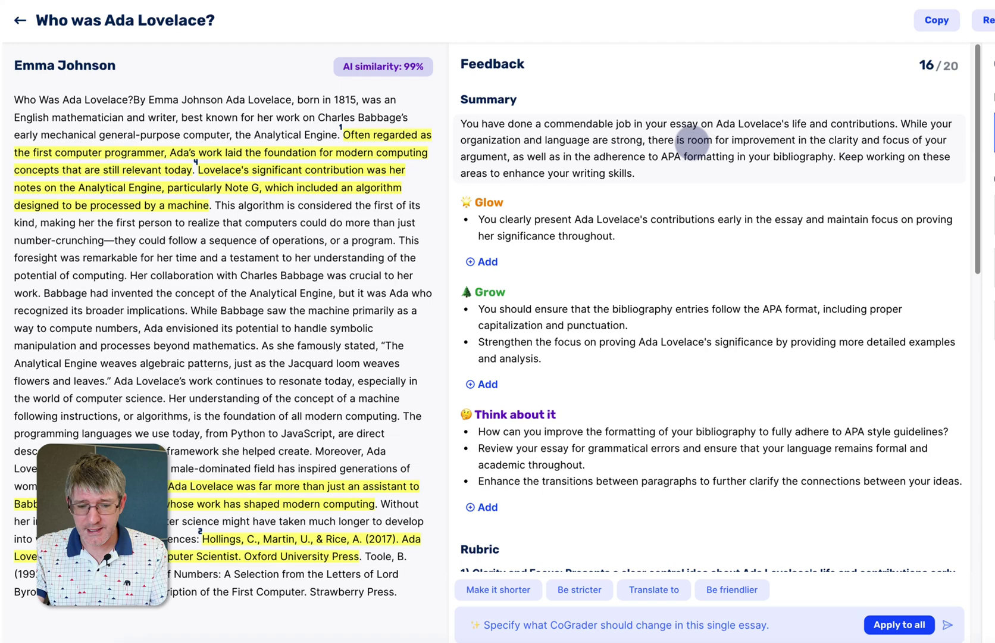
pyautogui.scroll(-8, 670, 346)
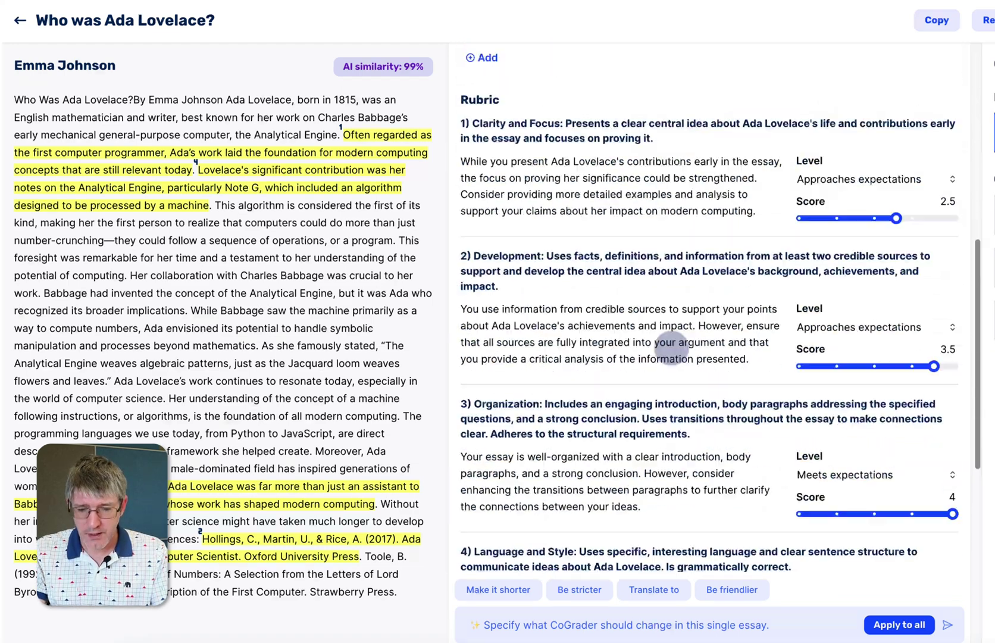
pyautogui.scroll(-3, 624, 427)
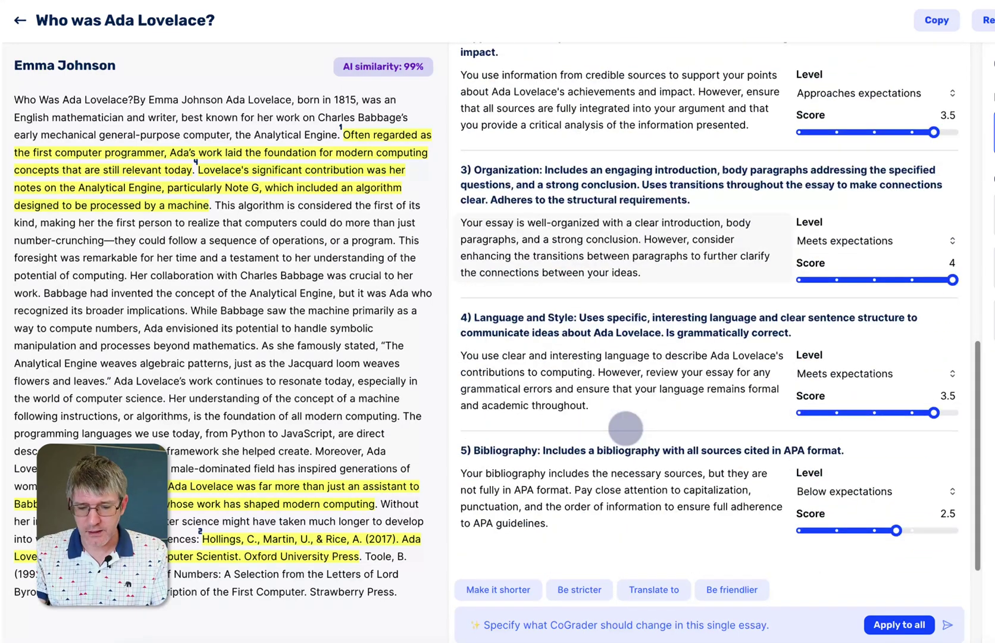
pyautogui.scroll(10, 625, 428)
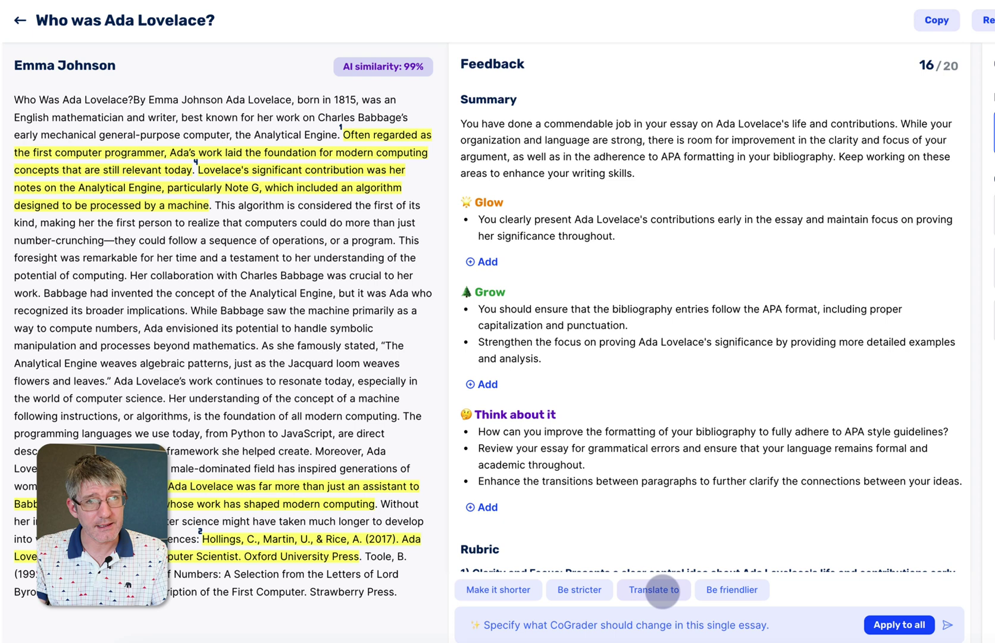
# Step: Apply 'Translate to spanish' to all of the essay's feedback and review the Spanish result
pyautogui.click(663, 590)
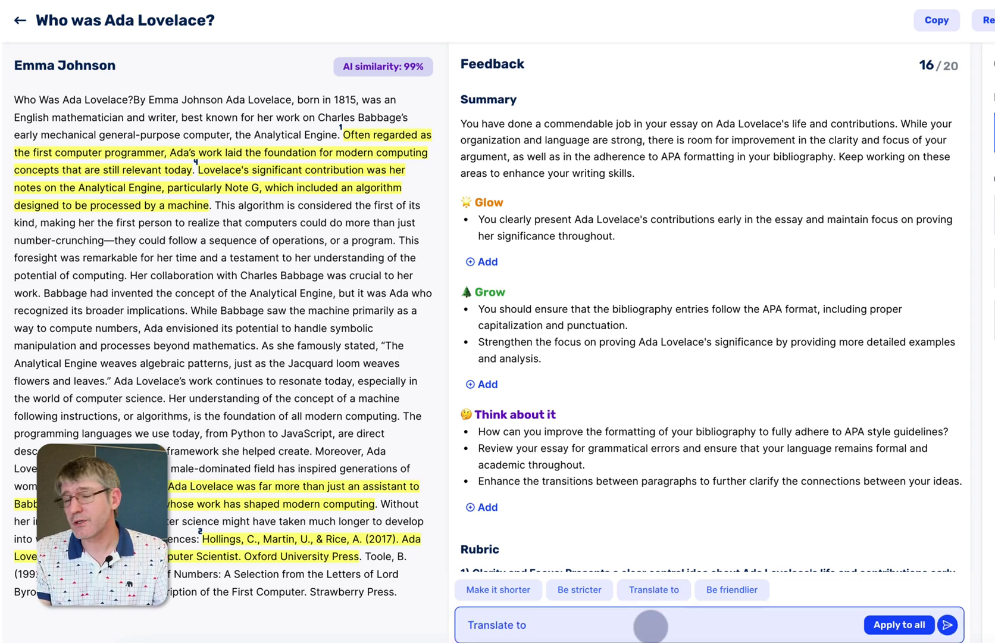
pyautogui.write('spanish')
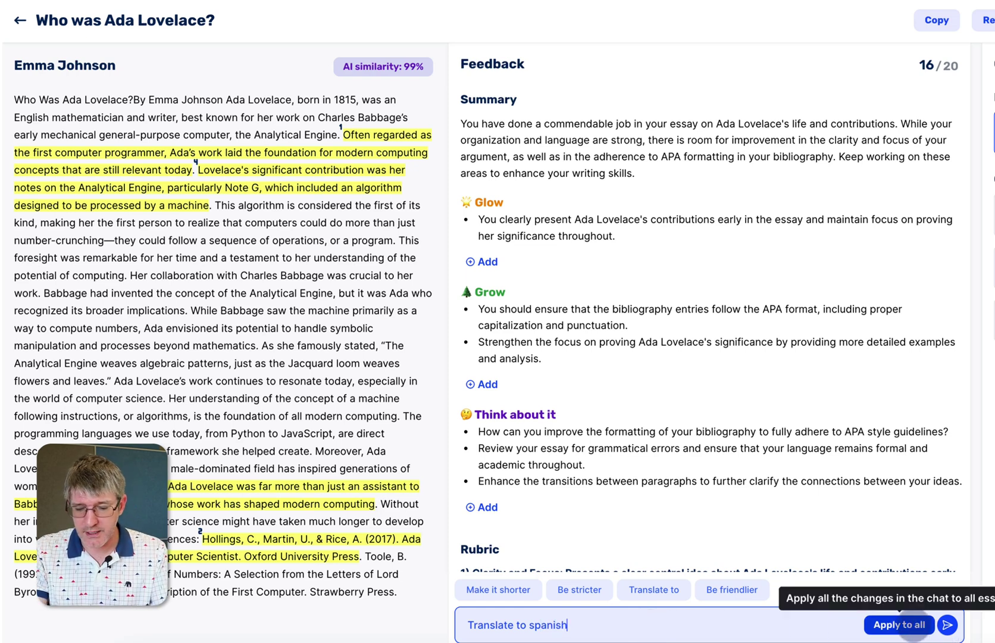
pyautogui.click(947, 624)
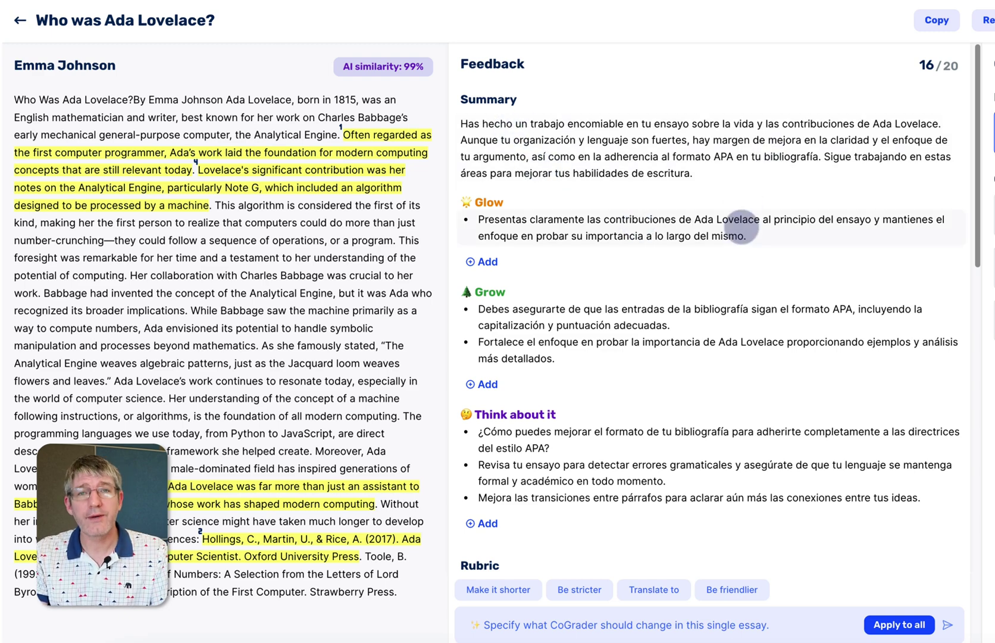
pyautogui.scroll(-10, 741, 227)
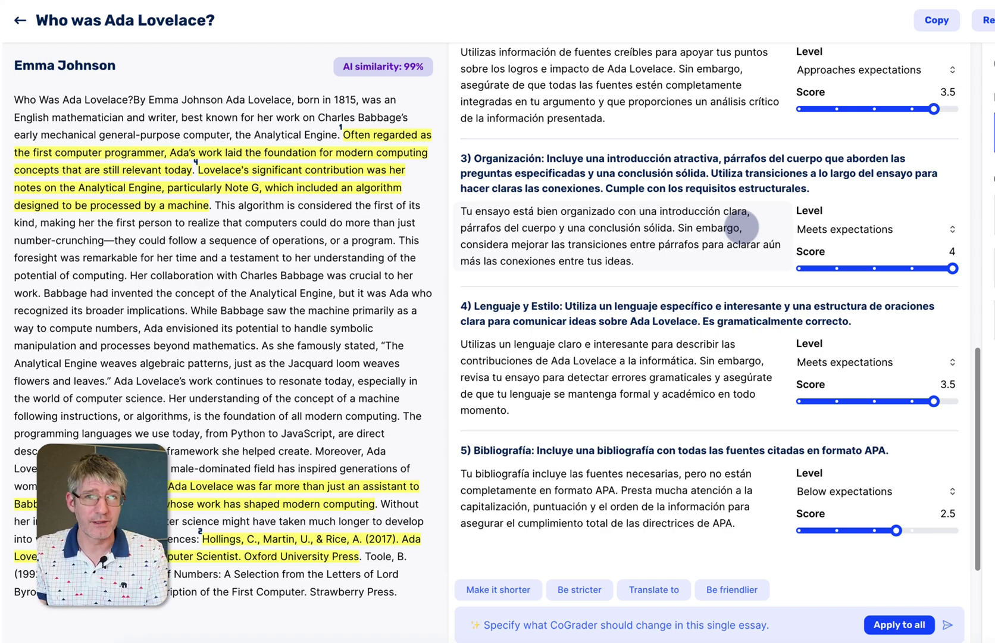
# Step: Show the AI similarity score explanation and highlight its advice on recommended use
pyautogui.scroll(10, 742, 227)
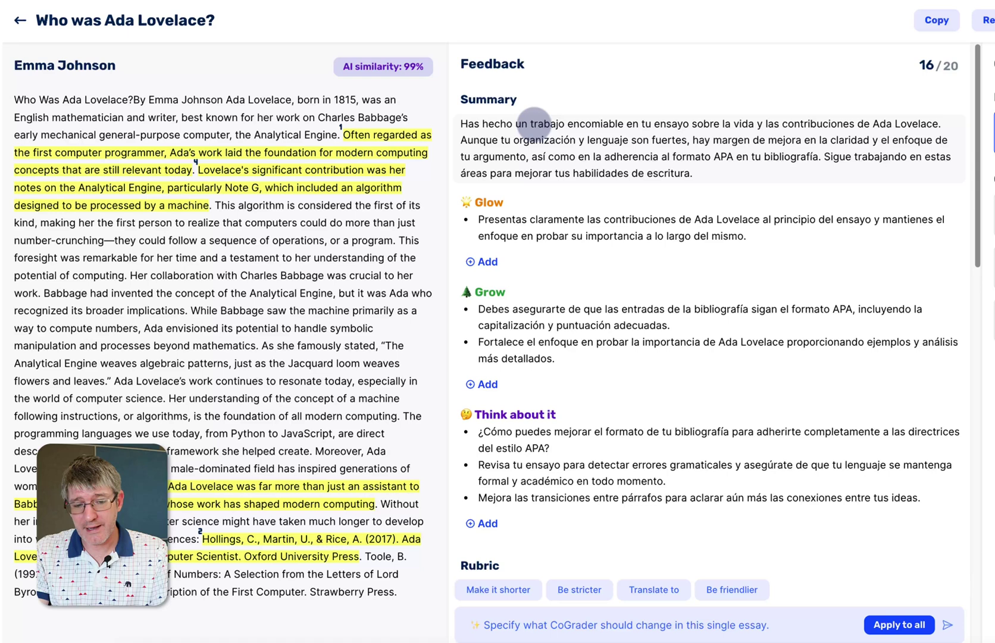
pyautogui.moveTo(296, 147)
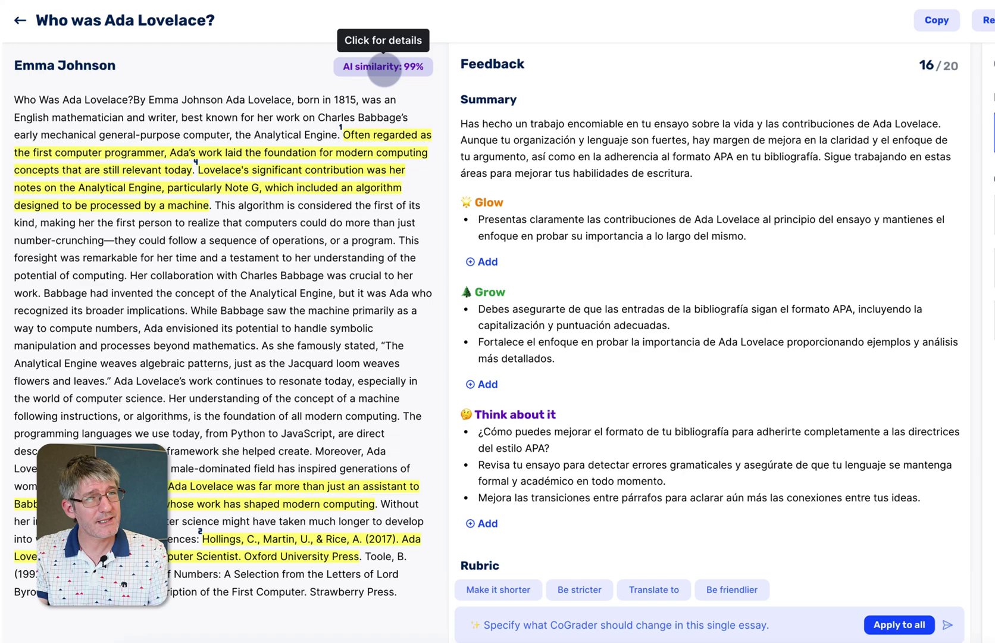
pyautogui.click(383, 69)
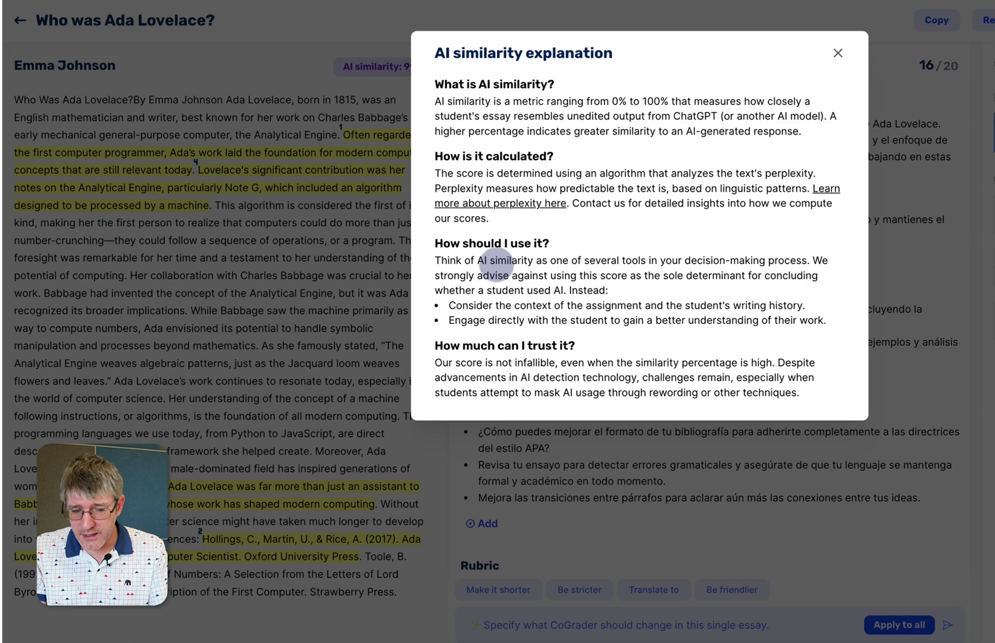
pyautogui.moveTo(476, 260); pyautogui.dragTo(685, 256)
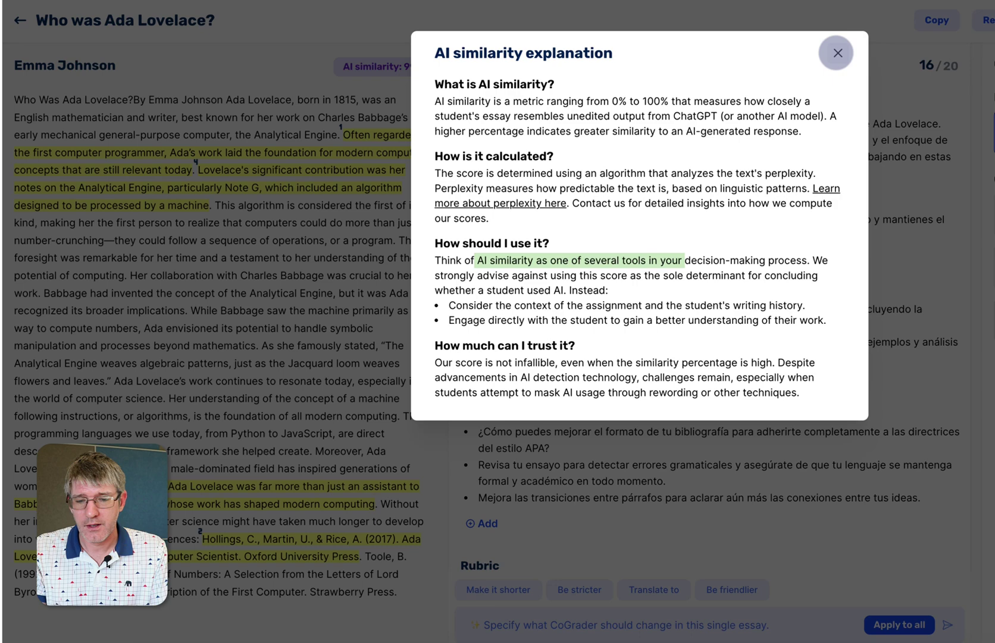
# Step: Close the explanation and approve essays 01 through 06, graded 16.0 to 19.4 out of 20
pyautogui.click(837, 52)
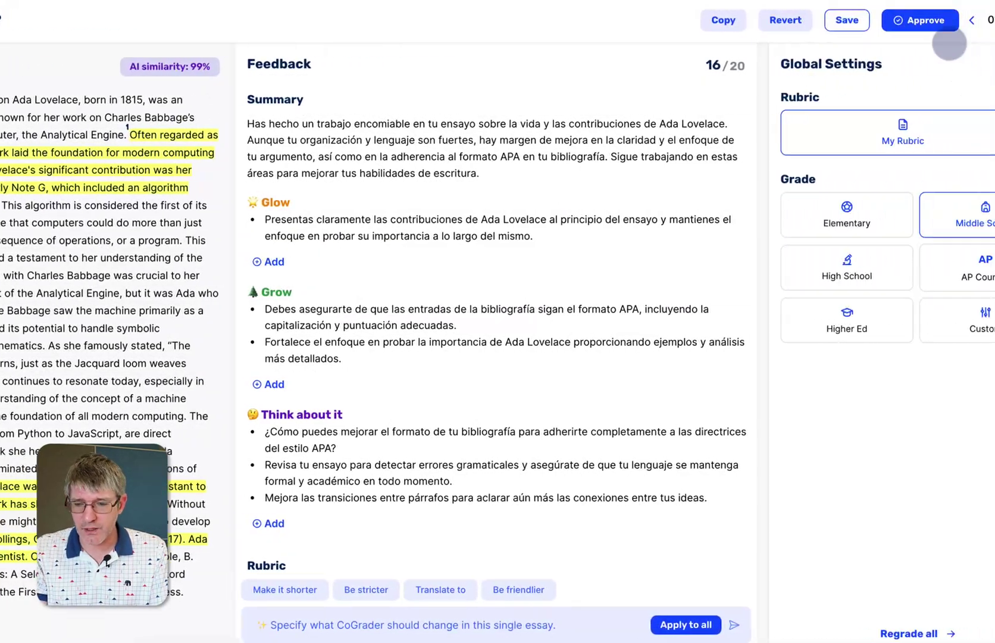
pyautogui.click(861, 21)
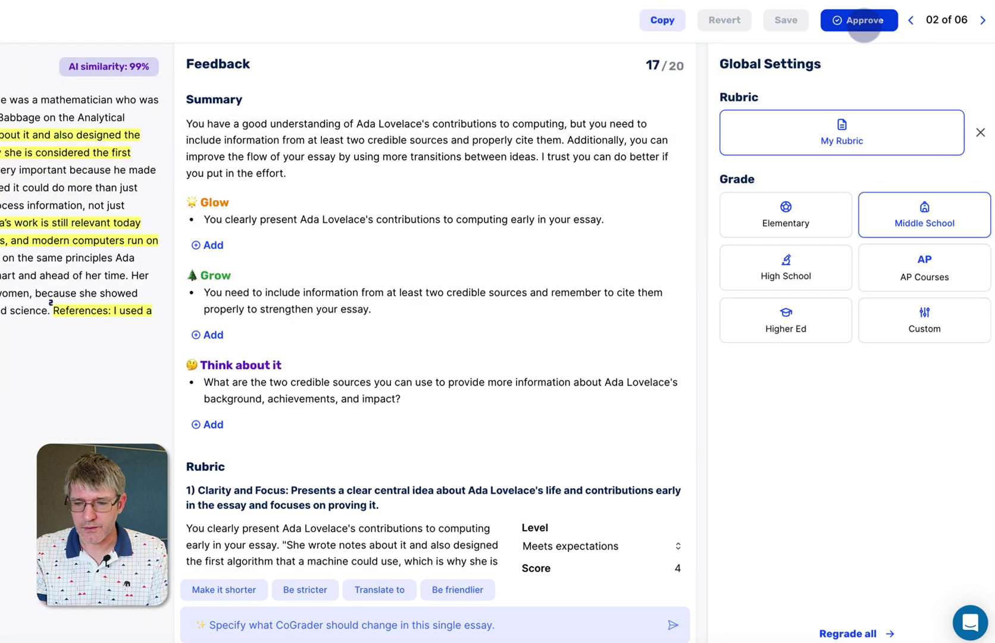
pyautogui.click(865, 24)
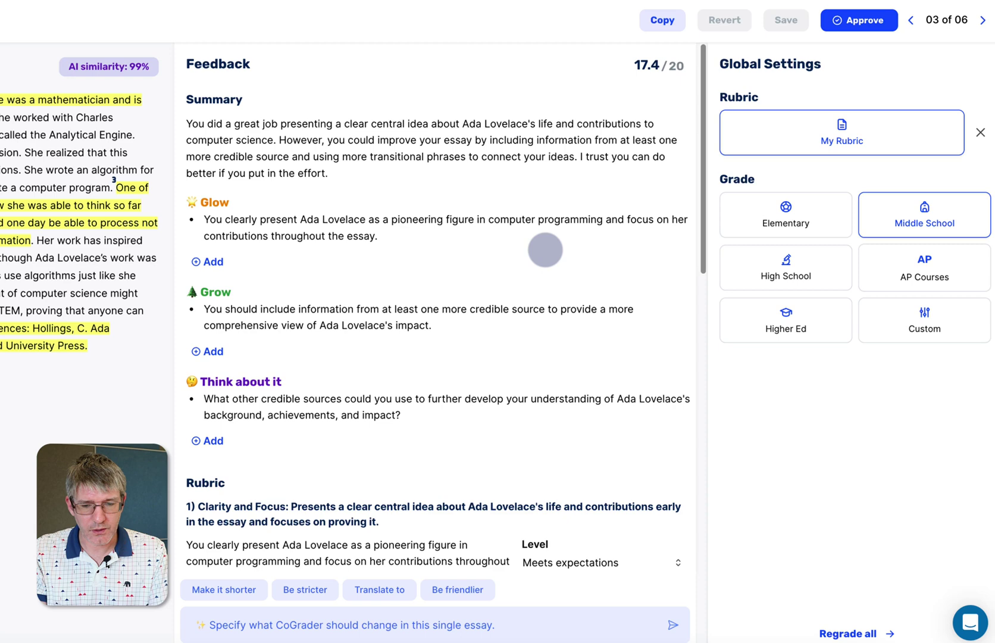
pyautogui.click(859, 21)
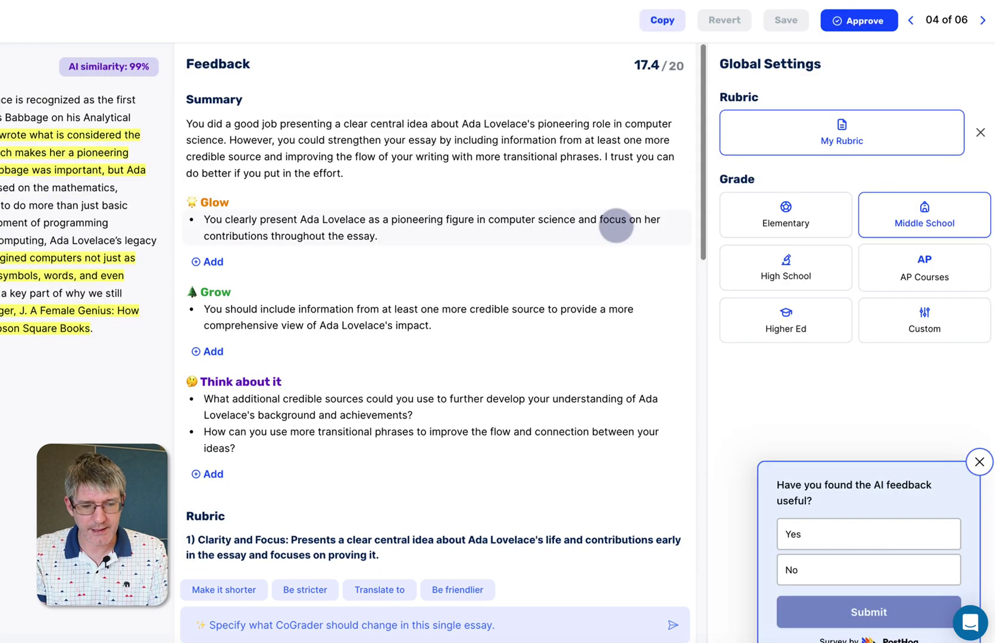
pyautogui.click(864, 24)
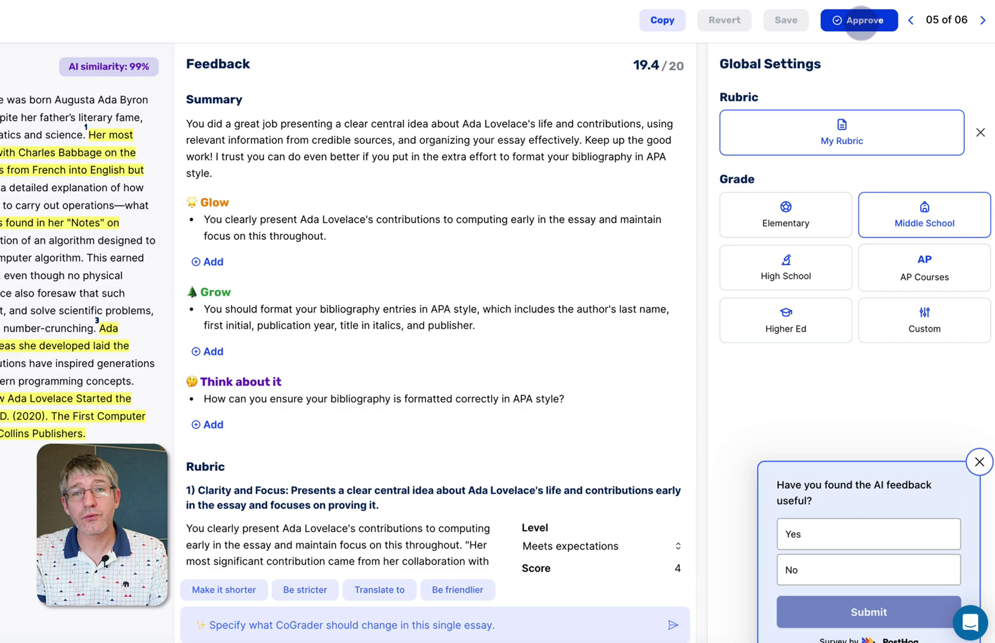
pyautogui.click(861, 23)
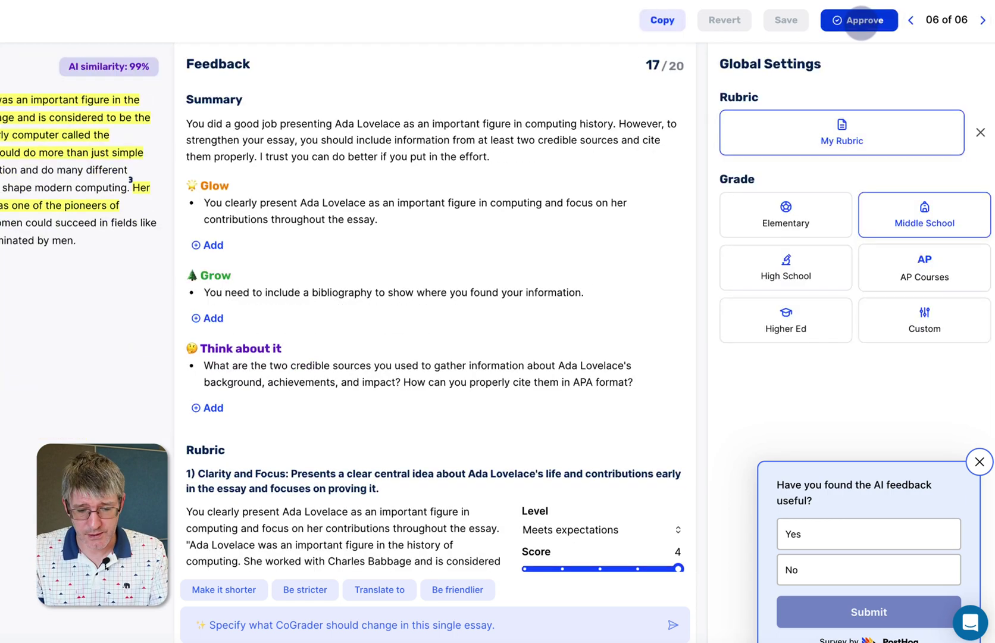
pyautogui.click(861, 23)
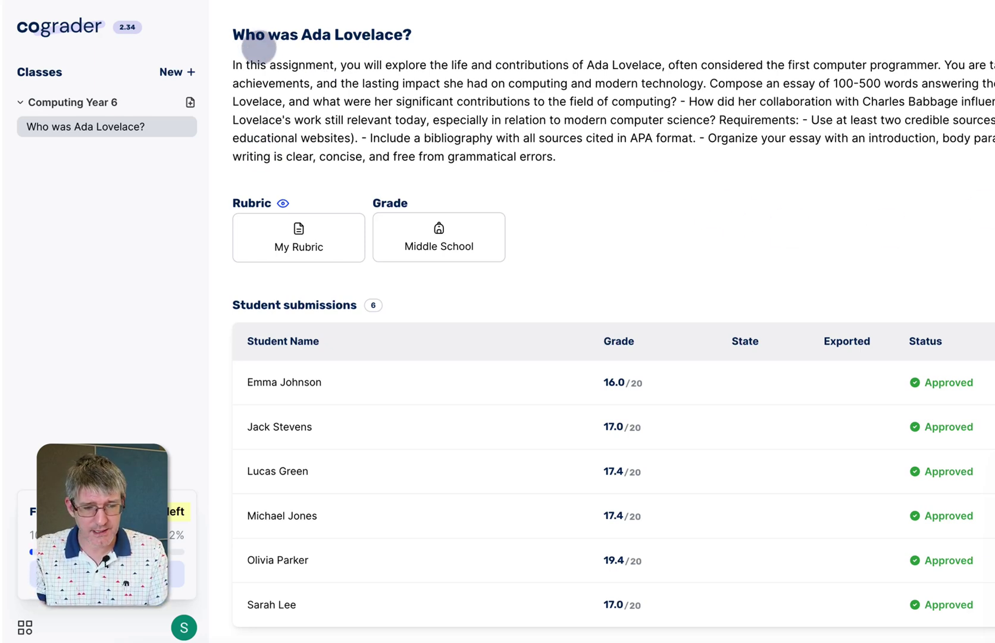
pyautogui.moveTo(235, 63); pyautogui.dragTo(617, 156)
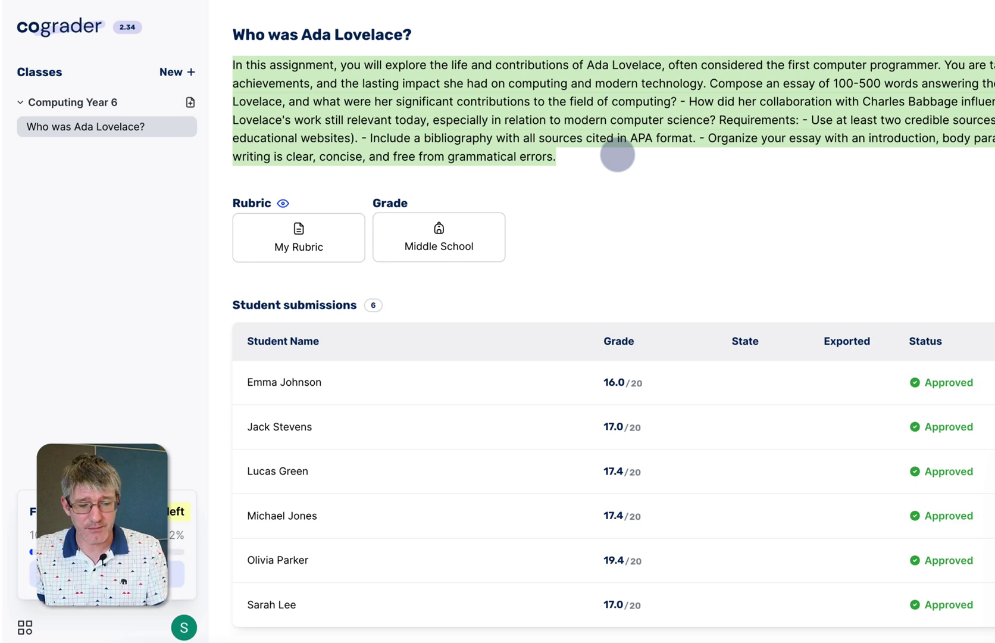
pyautogui.scroll(-1, 617, 155)
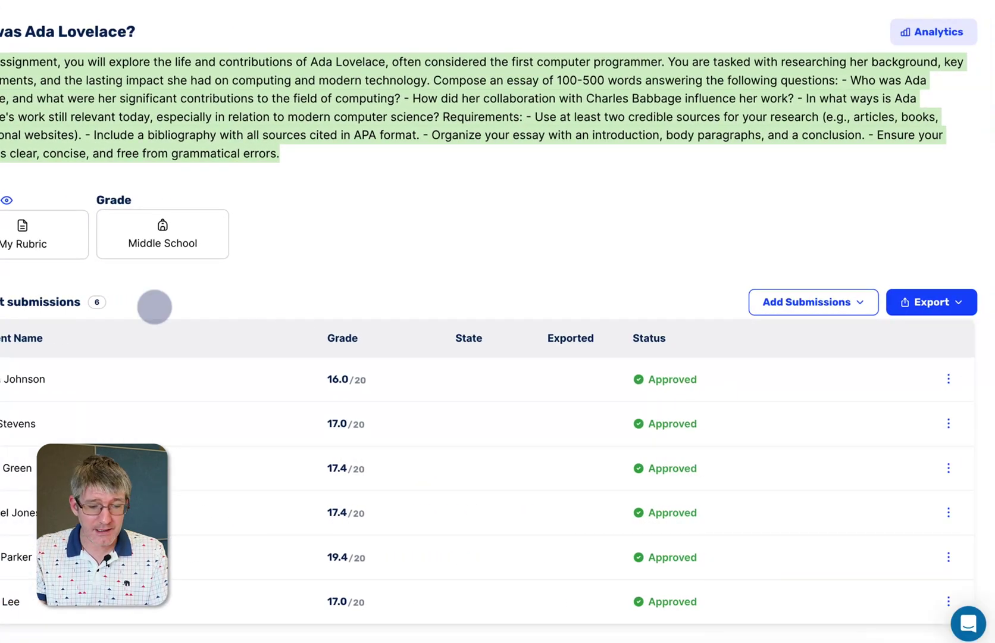
pyautogui.scroll(1, 560, 294)
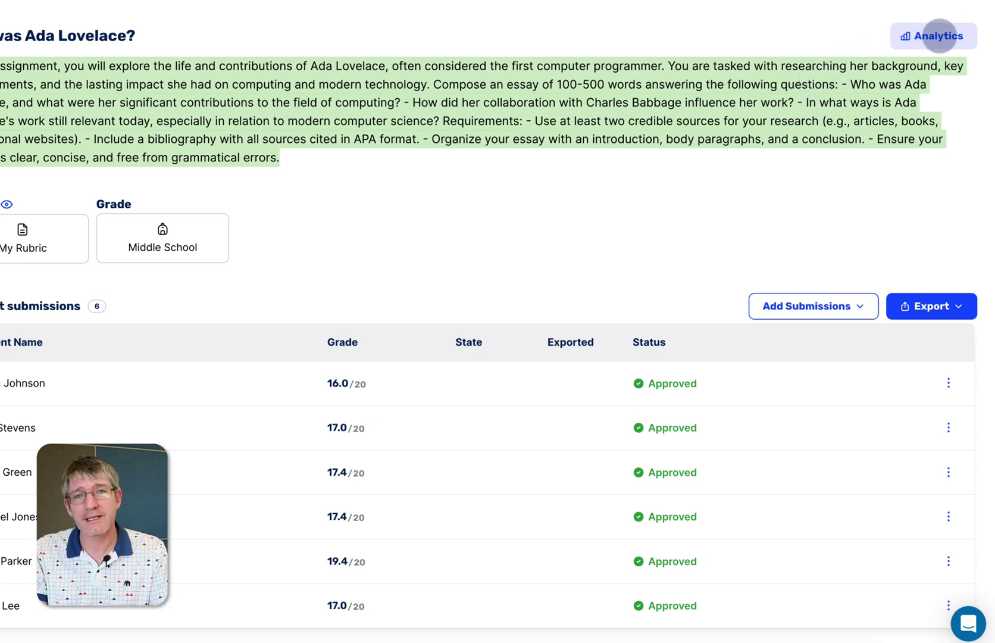
# Step: Generate the Class Performance Snapshot and highlight the 5/6 sources and APA citation growth areas
pyautogui.click(939, 36)
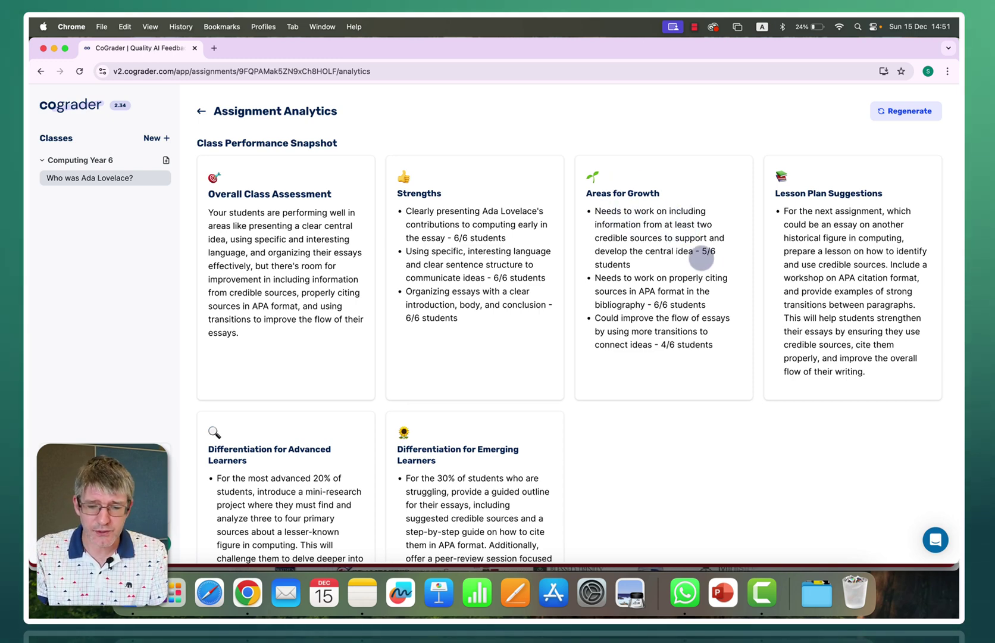
pyautogui.moveTo(699, 251); pyautogui.dragTo(722, 259)
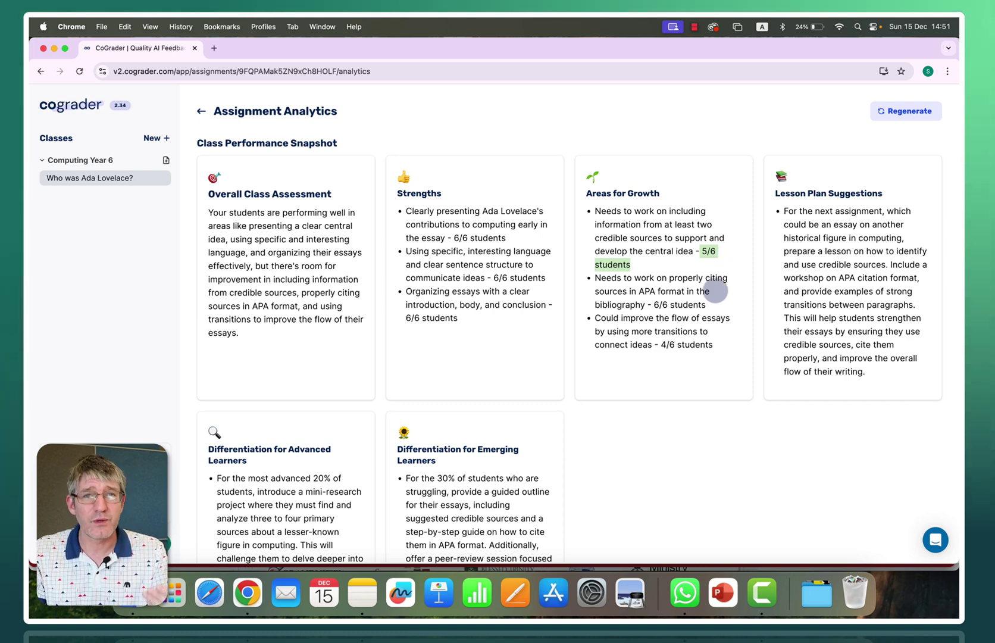
pyautogui.click(688, 304)
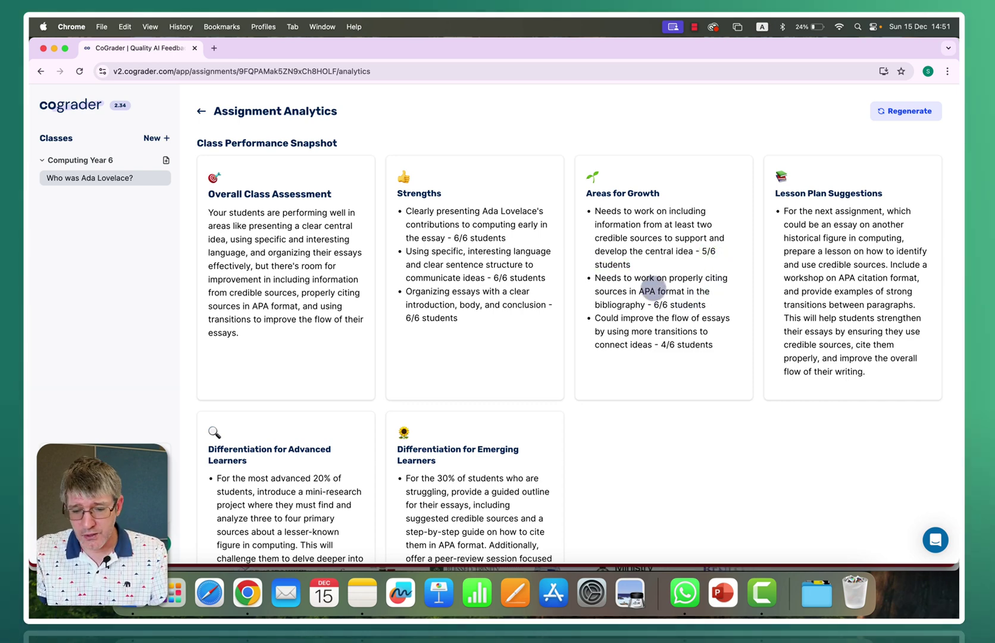
pyautogui.moveTo(637, 291); pyautogui.dragTo(702, 341)
pyautogui.click(628, 318)
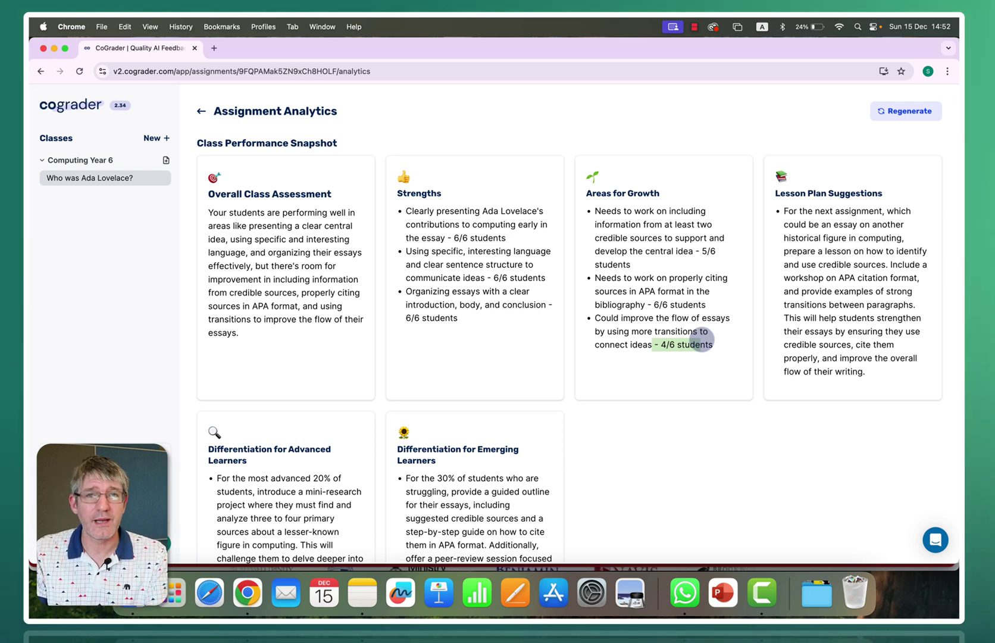
# Step: Scroll through average 17.37/20, median 17.2 and grade distribution to the rubric criteria breakdown
pyautogui.scroll(-3, 702, 341)
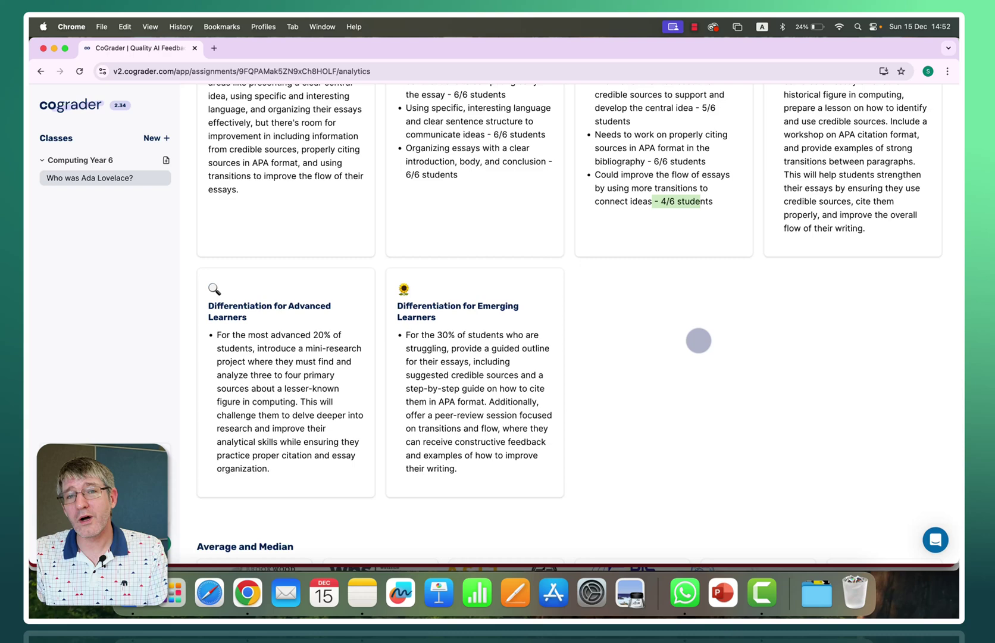
pyautogui.scroll(-8, 699, 341)
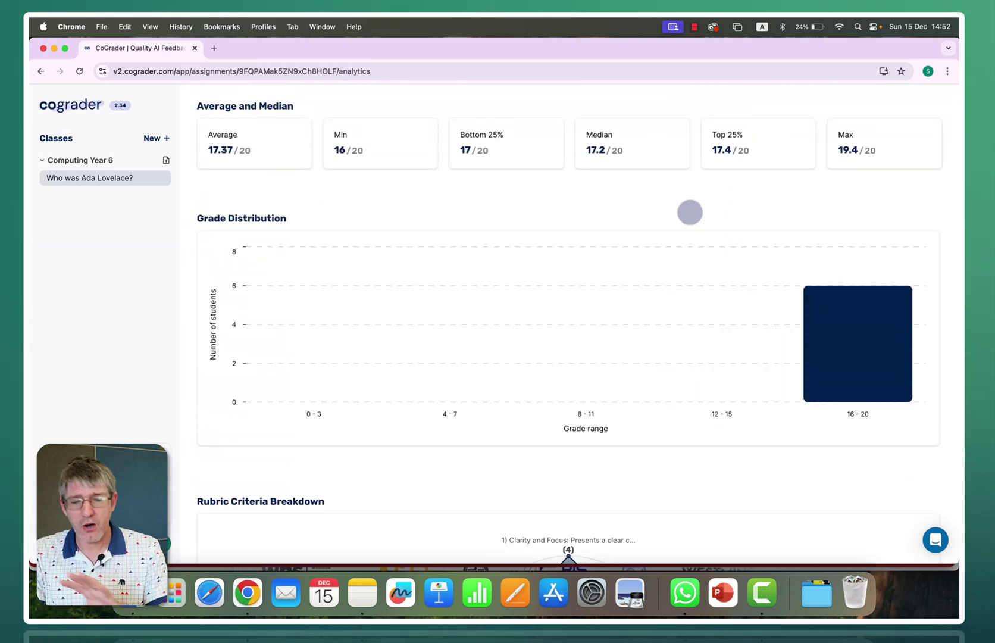
pyautogui.scroll(-5, 689, 216)
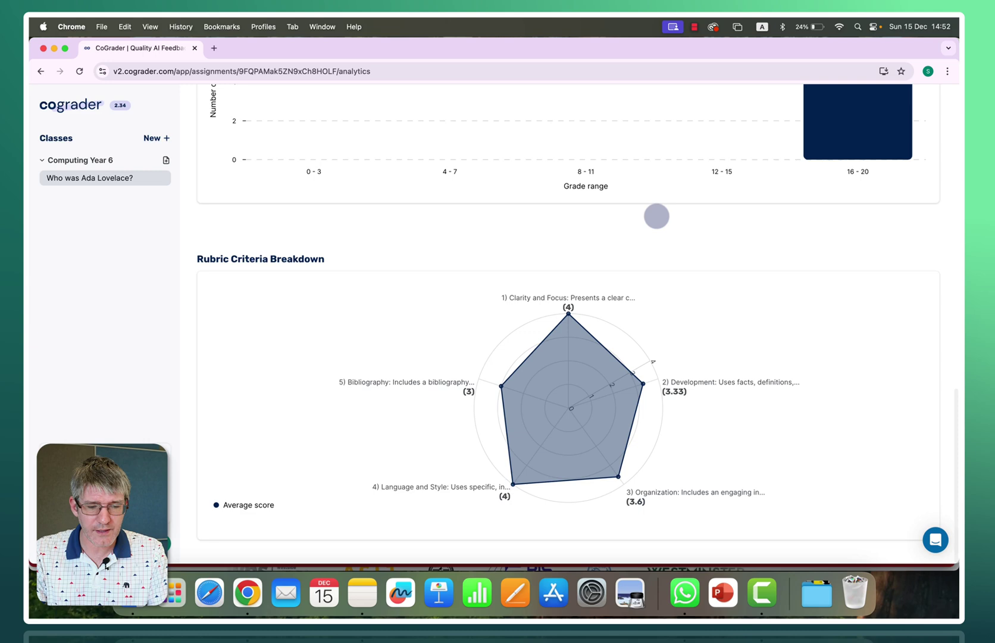